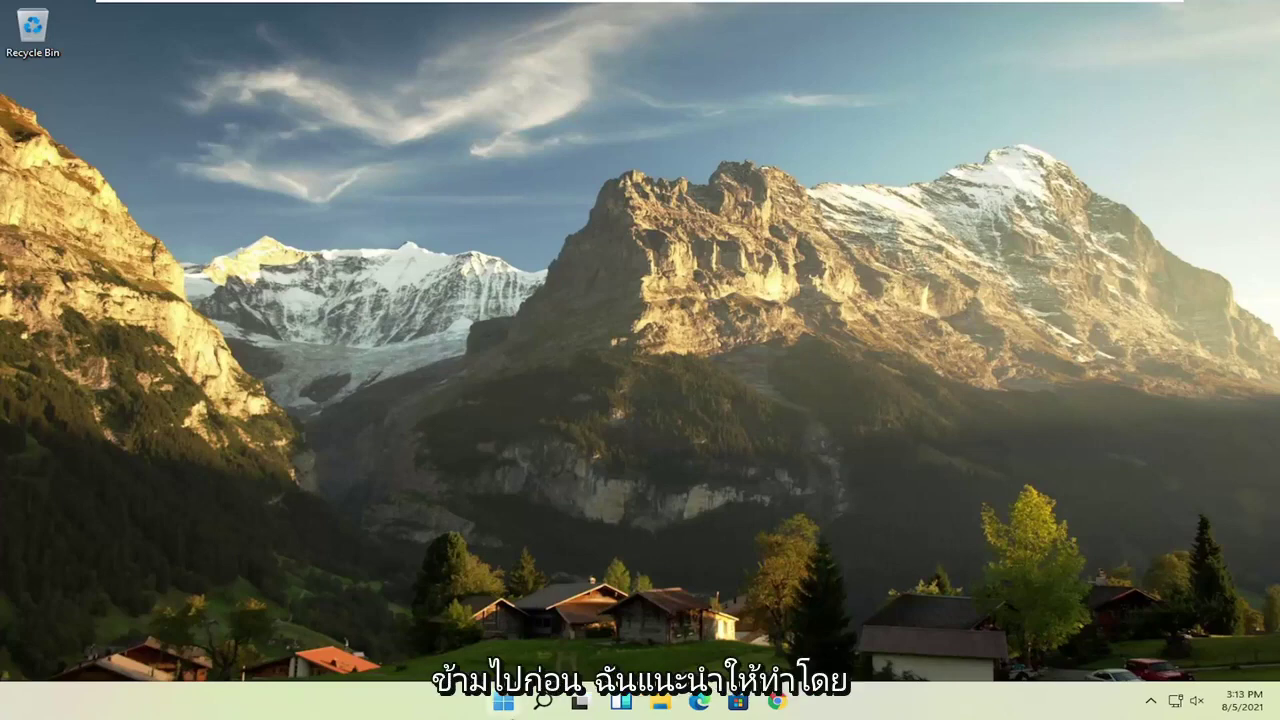
- Open Task Manager and display the list of apps that run at startup
right_click(503, 702)
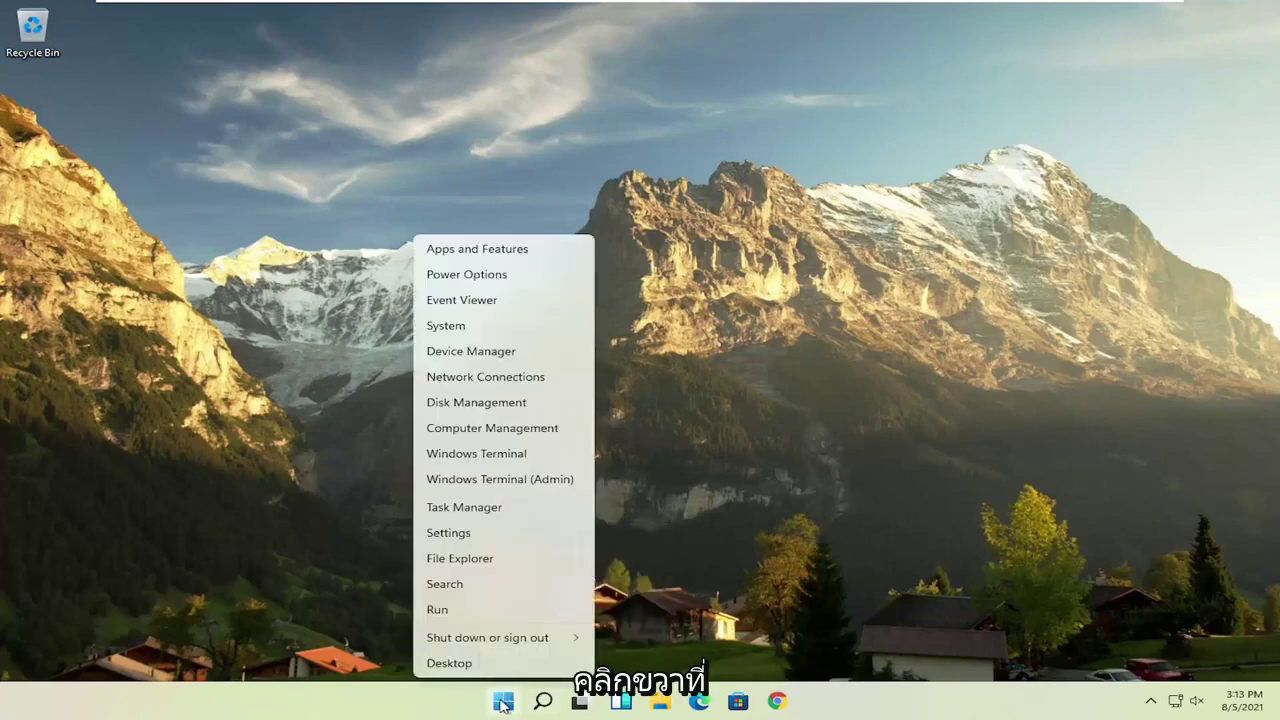
click(466, 508)
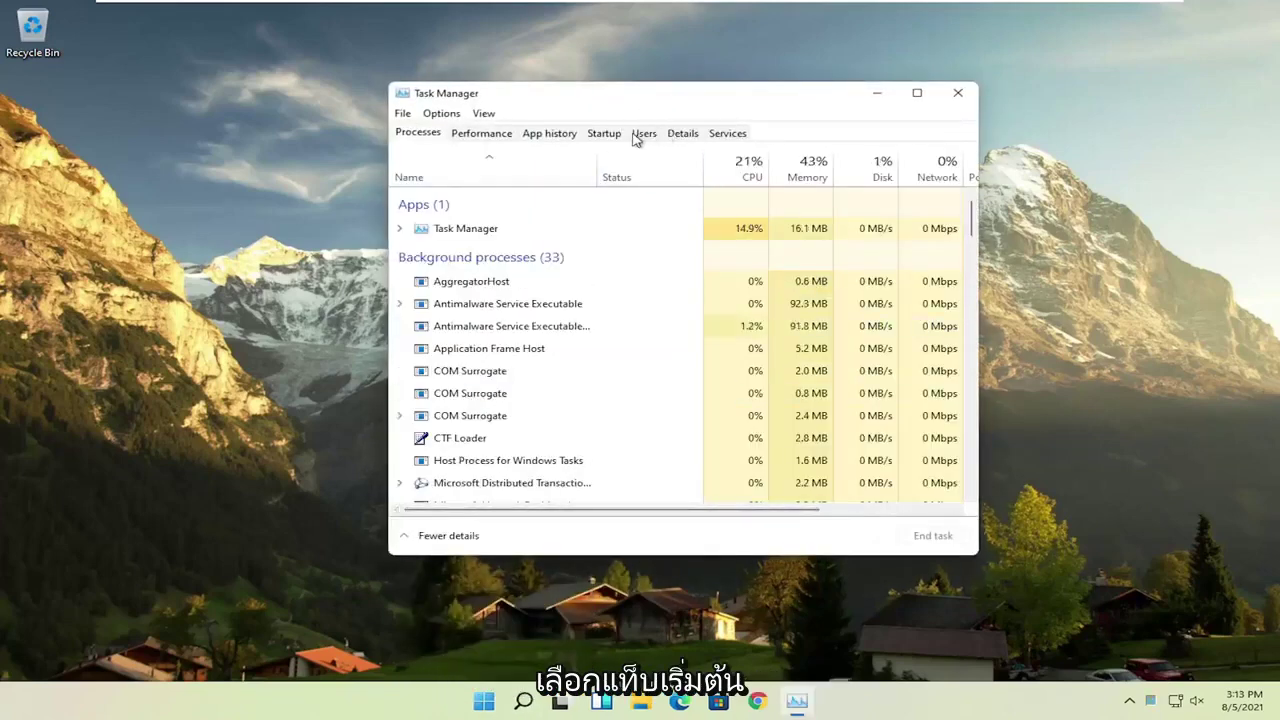
click(604, 137)
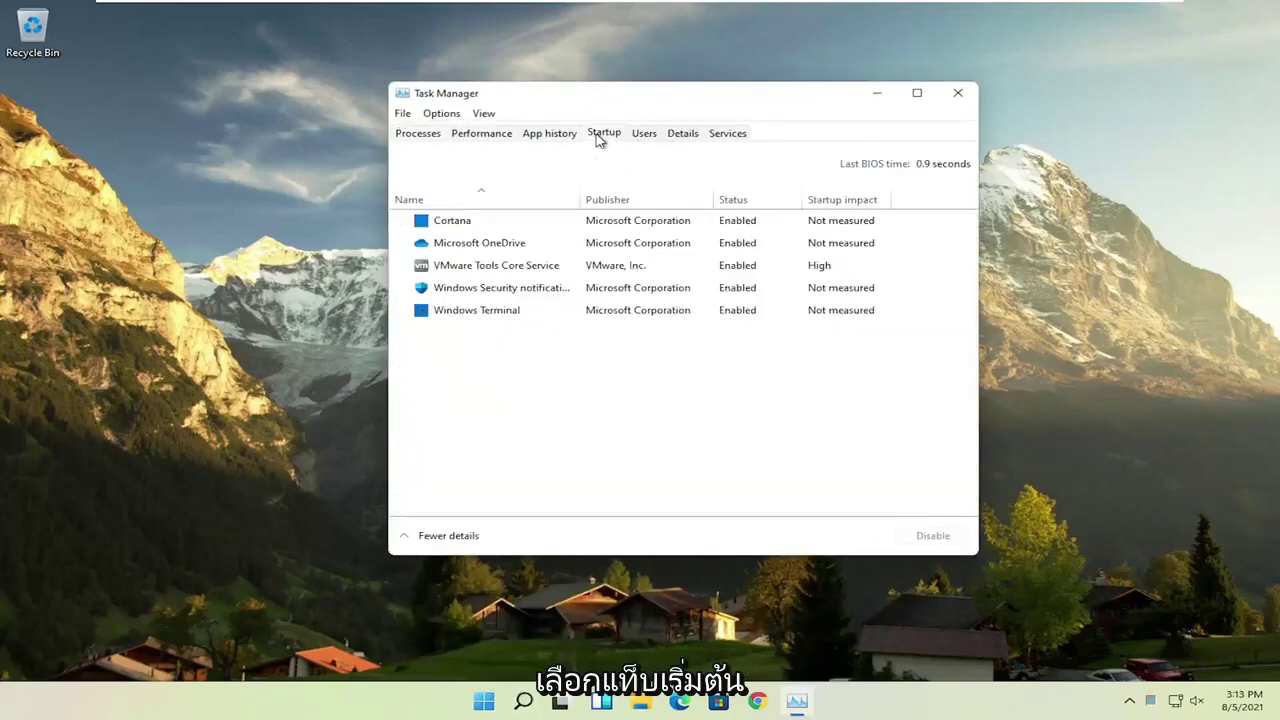
- Disable Microsoft OneDrive as a startup app and close Task Manager
click(486, 250)
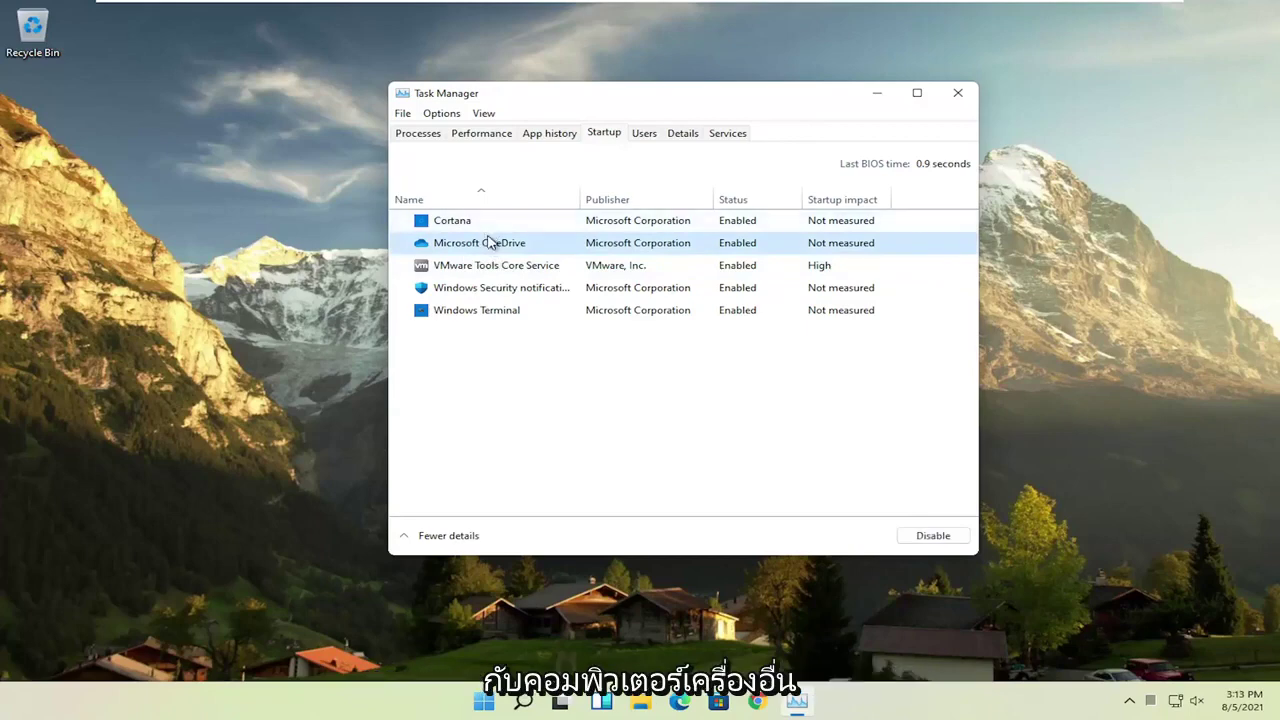
click(934, 538)
click(936, 539)
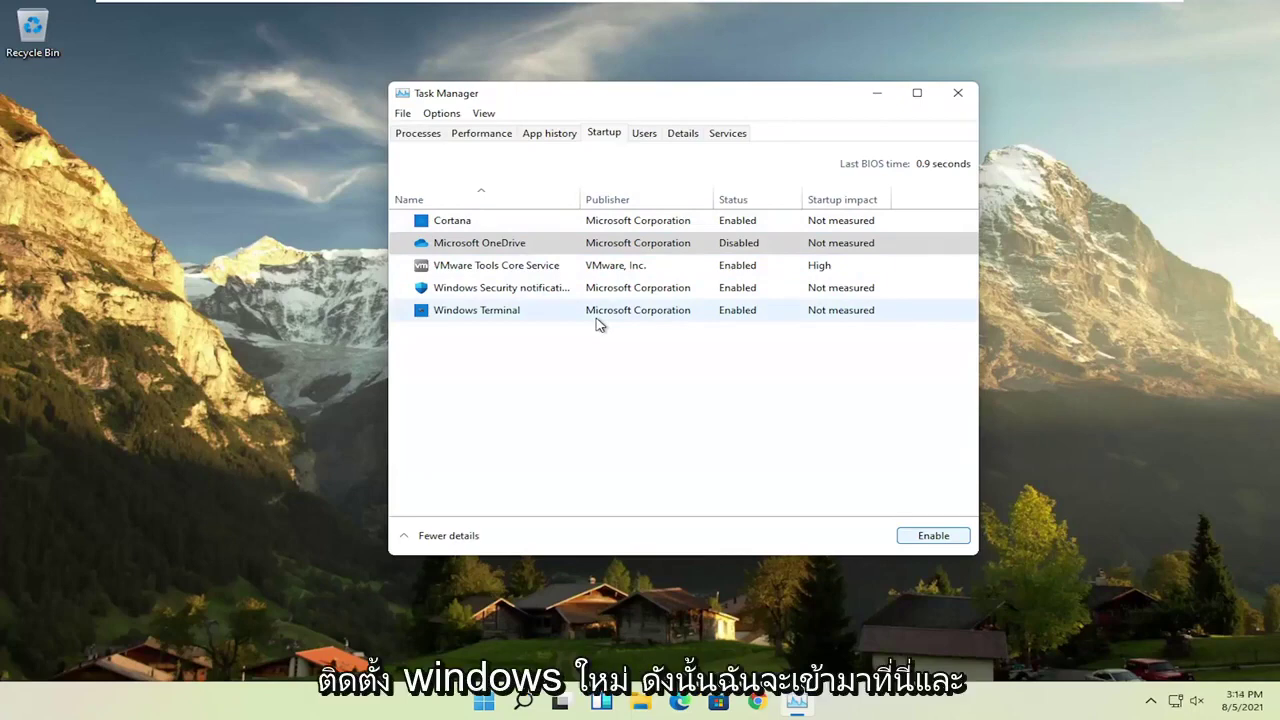
click(700, 243)
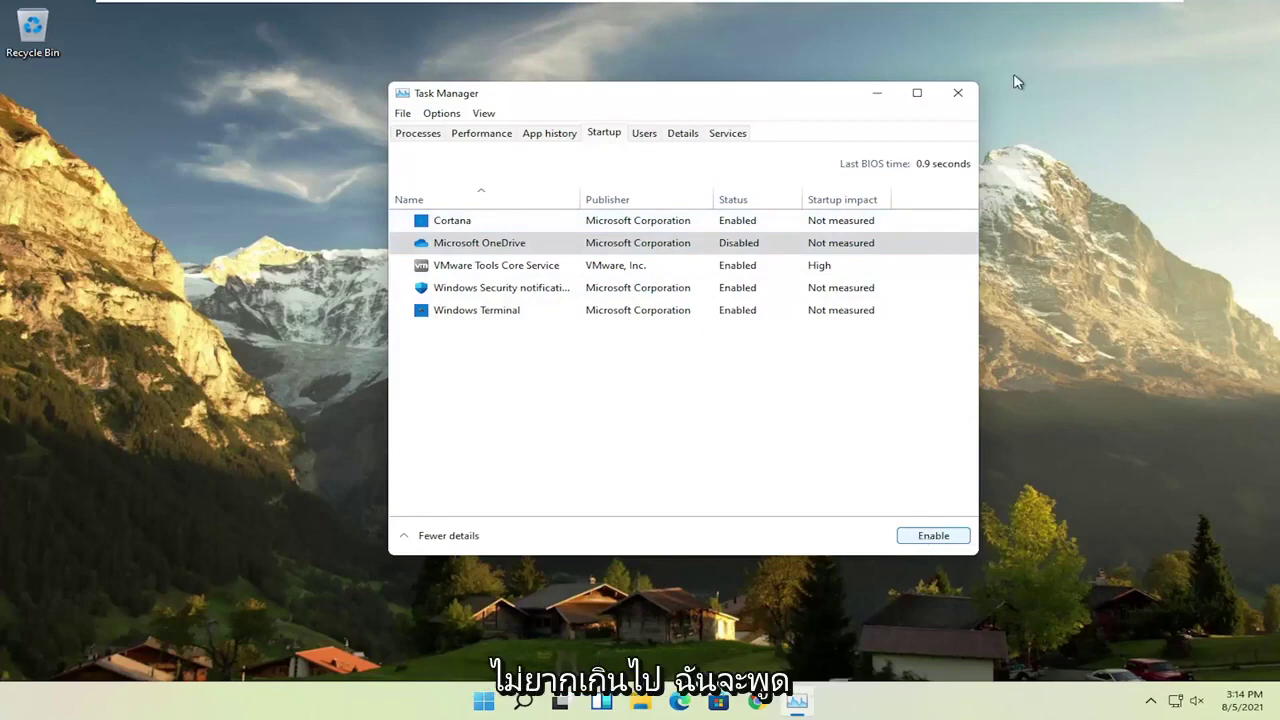
click(955, 94)
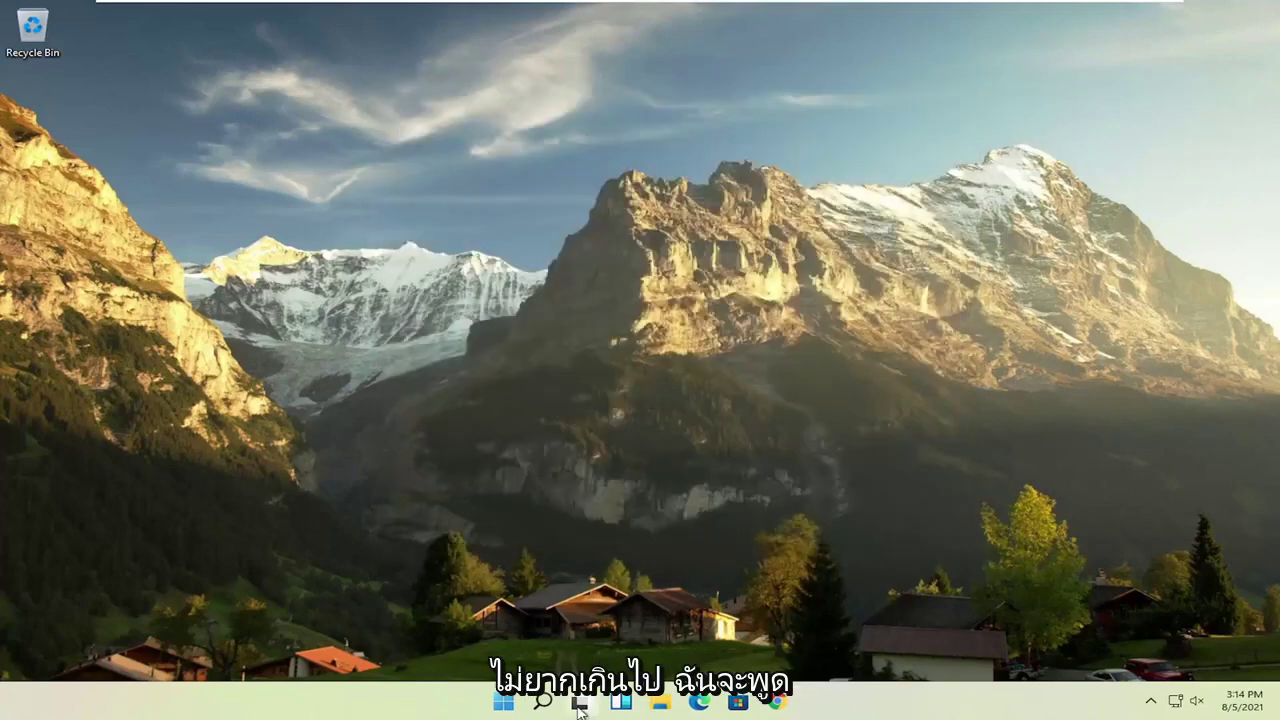
- Search Windows for "apps" and open the Apps & features settings
mouse_move(580, 701)
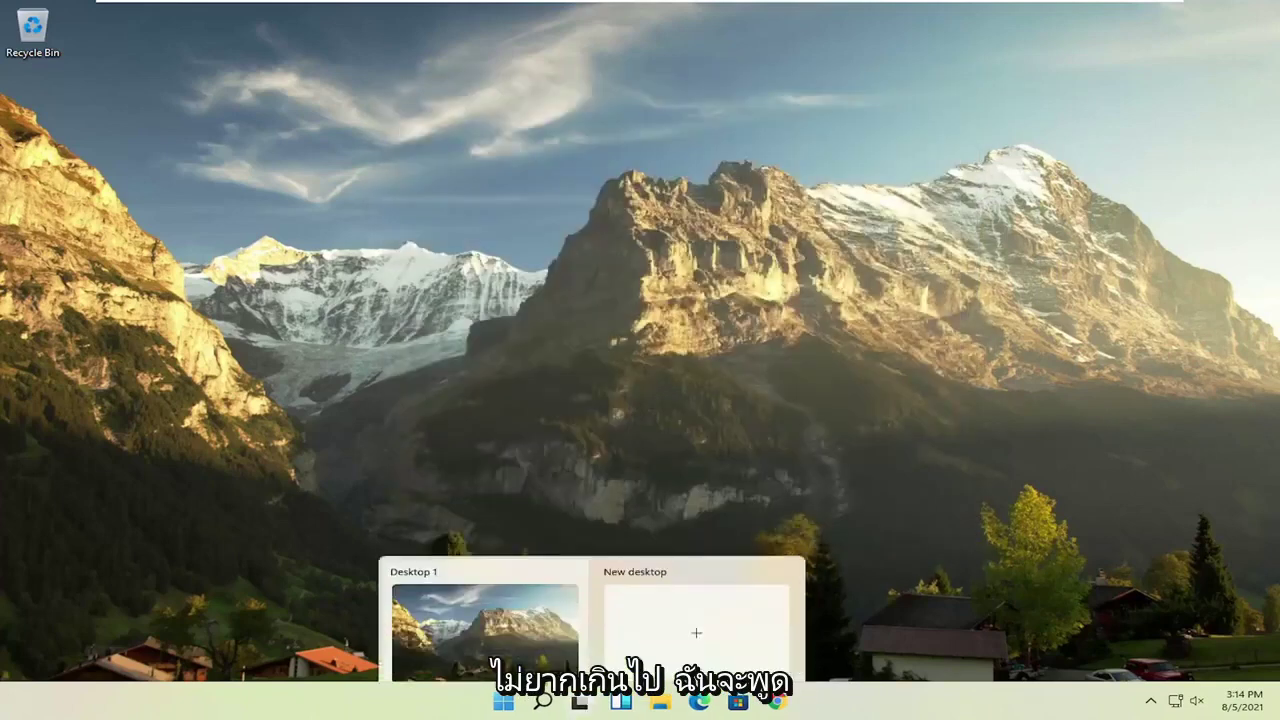
click(540, 703)
text(apps)
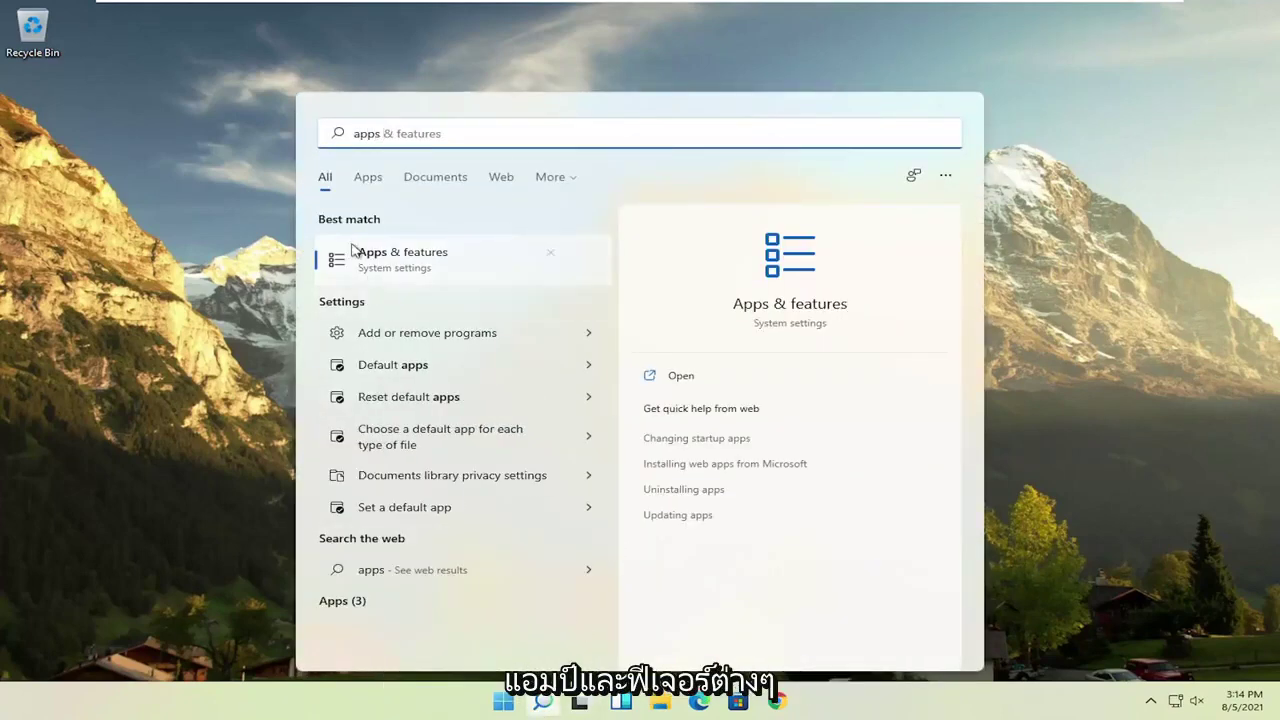
click(393, 258)
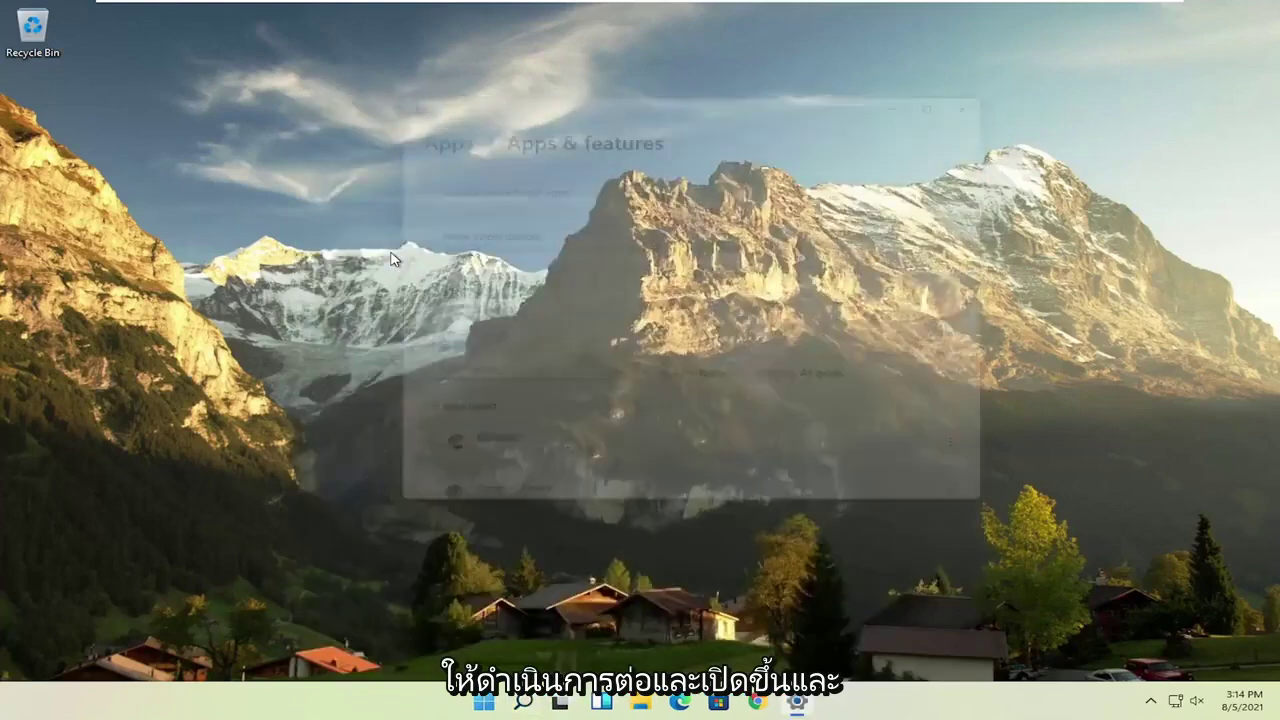
- Look through the installed apps, view the modify and uninstall options for CCleaner, and close the settings window
scroll(609, 314, down, 1)
scroll(536, 390, down, 3)
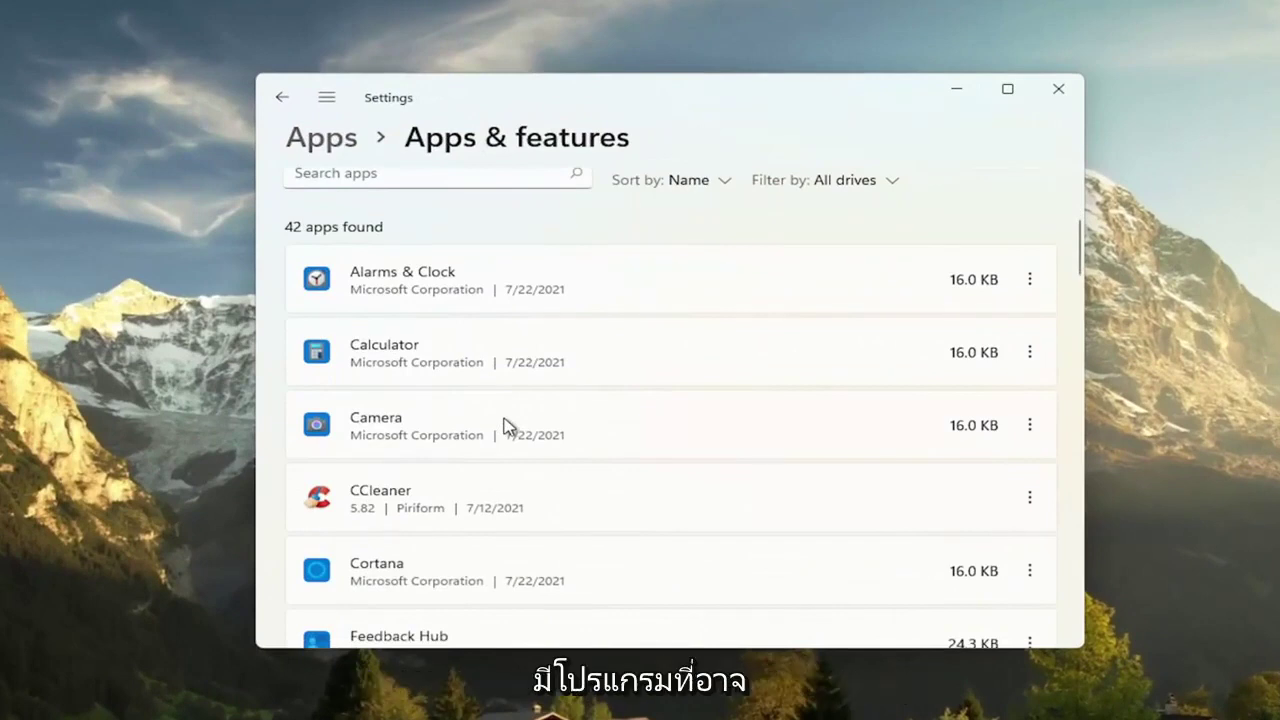
scroll(505, 425, down, 1)
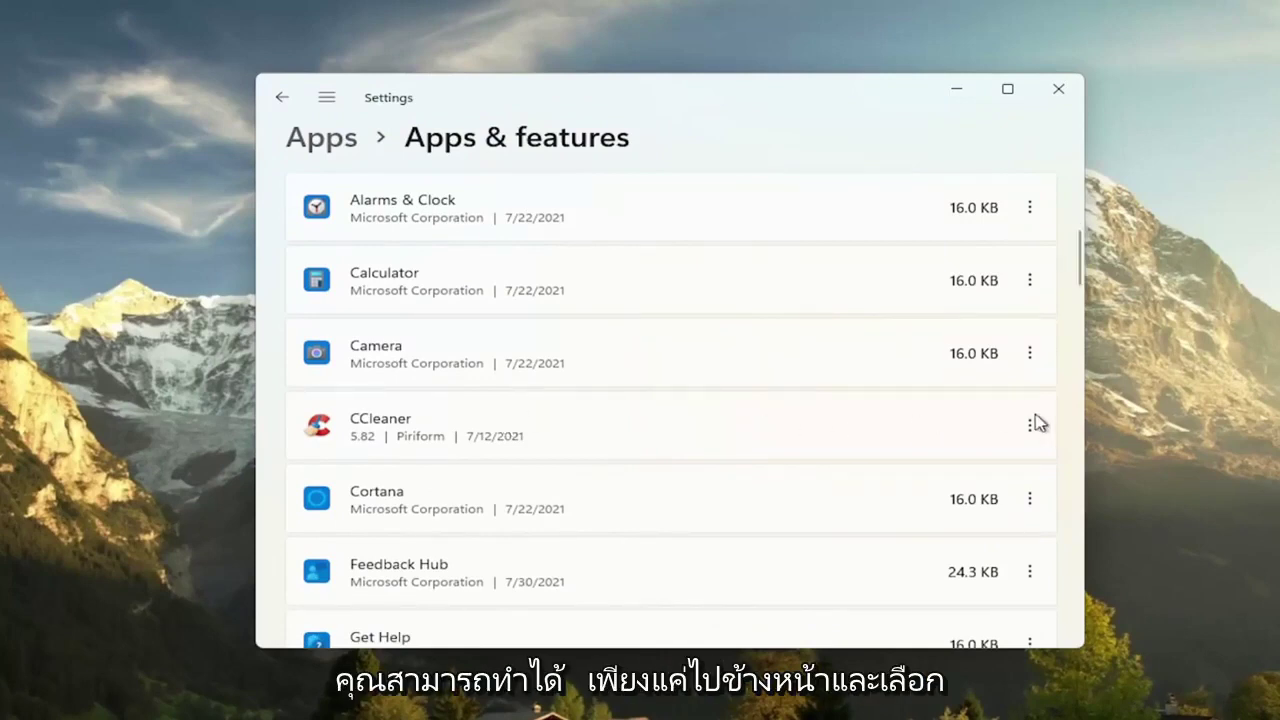
click(1033, 427)
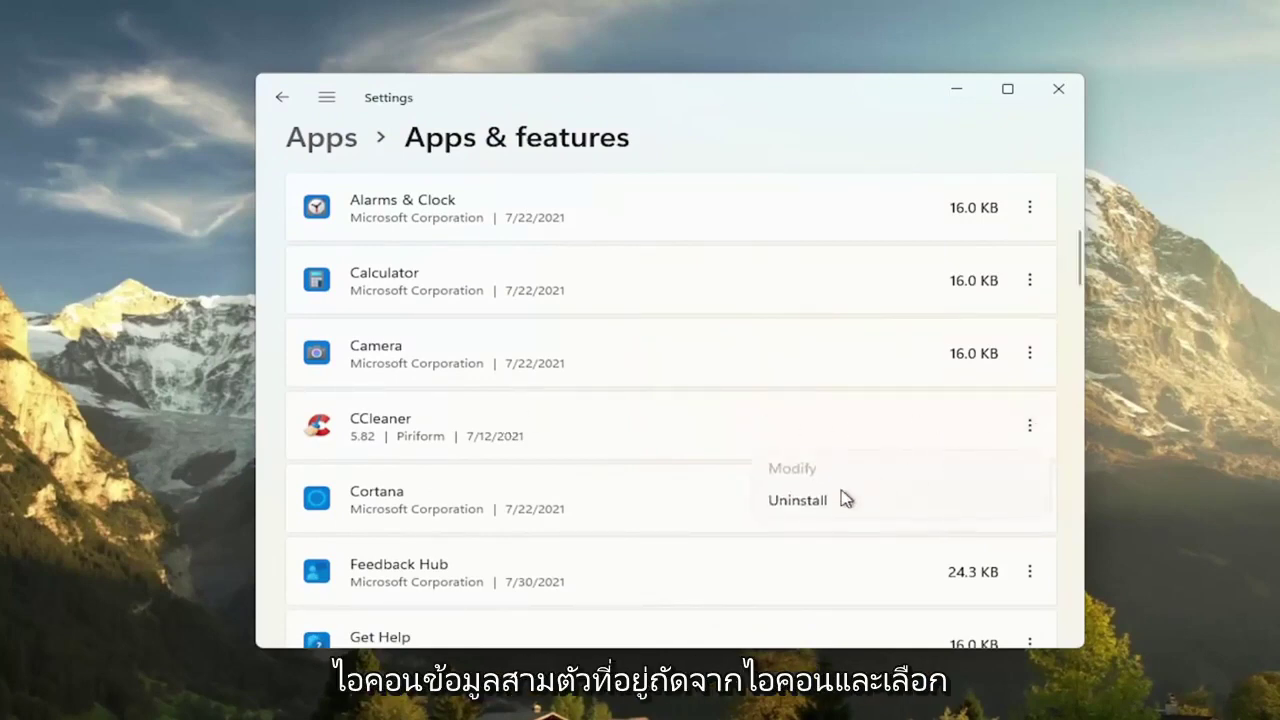
click(822, 109)
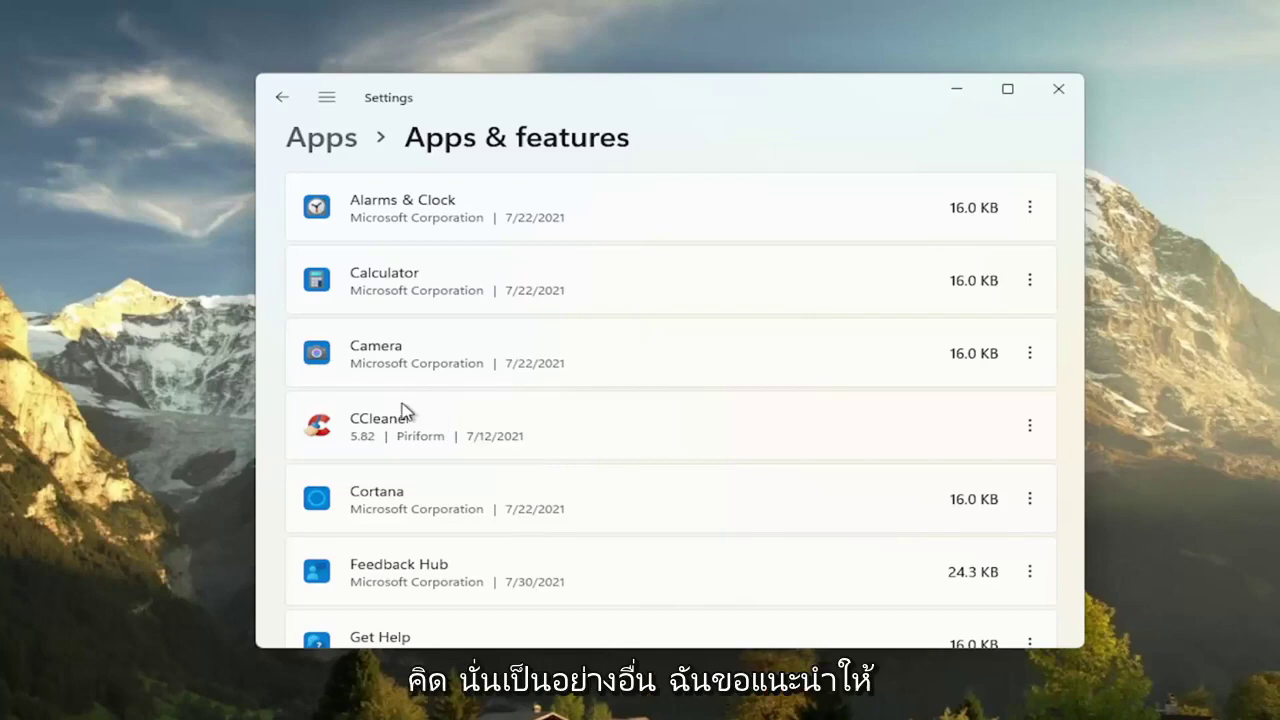
click(1068, 89)
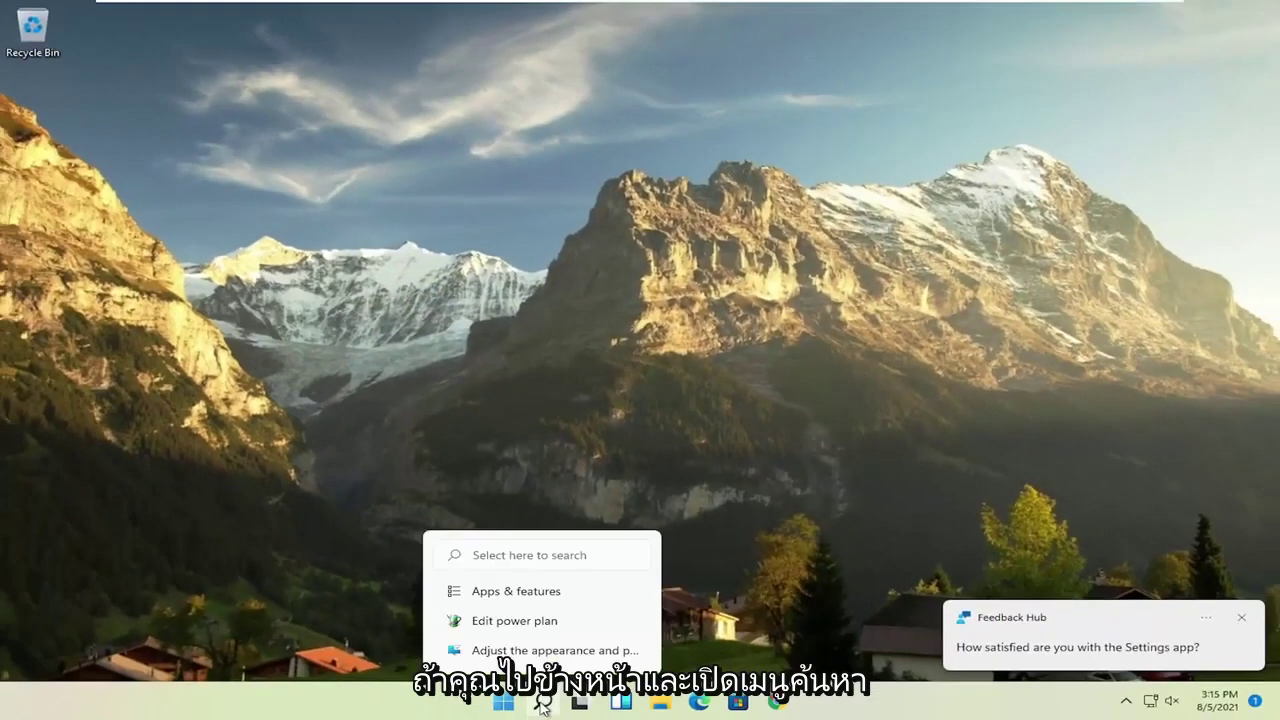
- Search Windows for "adjust", open the appearance and performance settings, and move the dialog toward the middle of the desktop
click(541, 706)
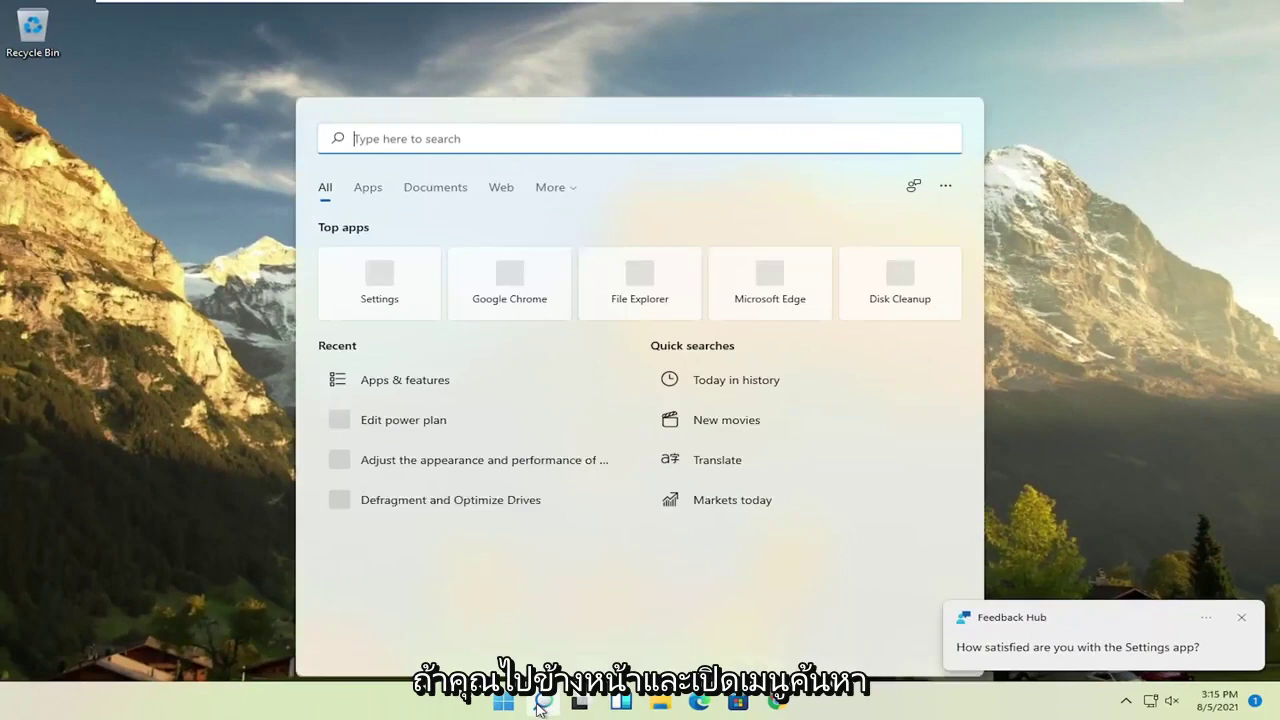
text(adjust)
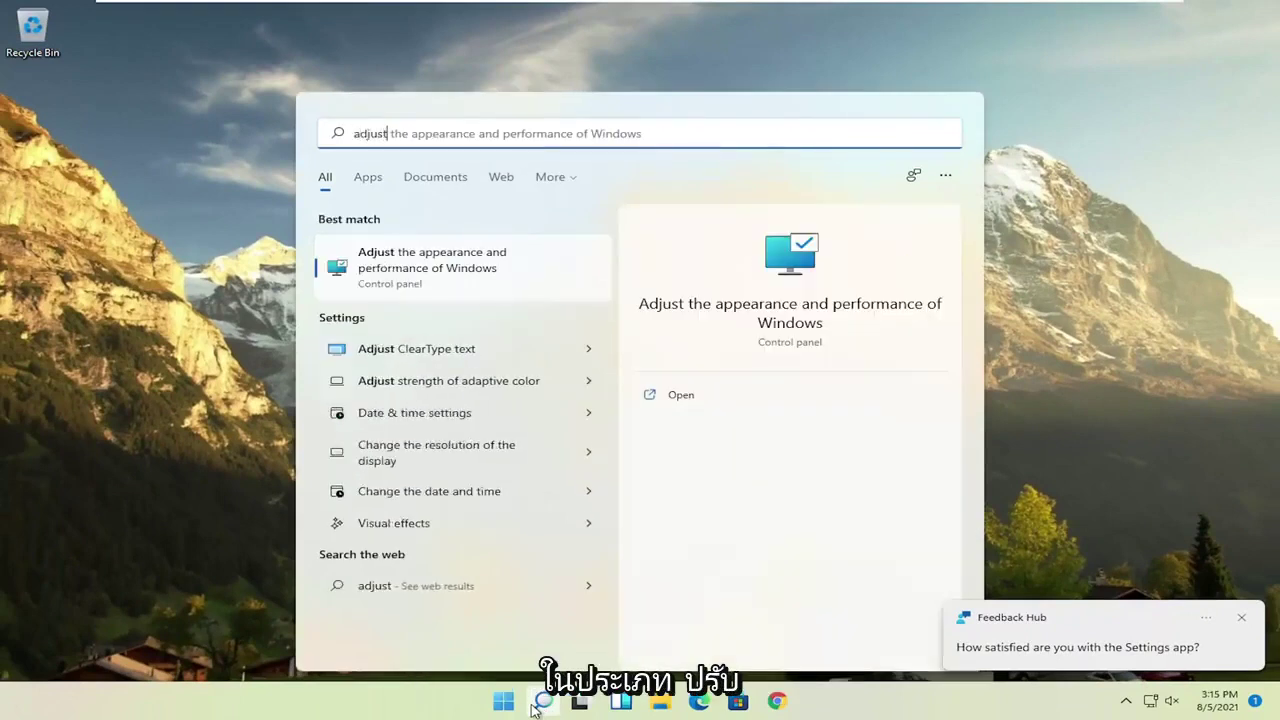
click(480, 270)
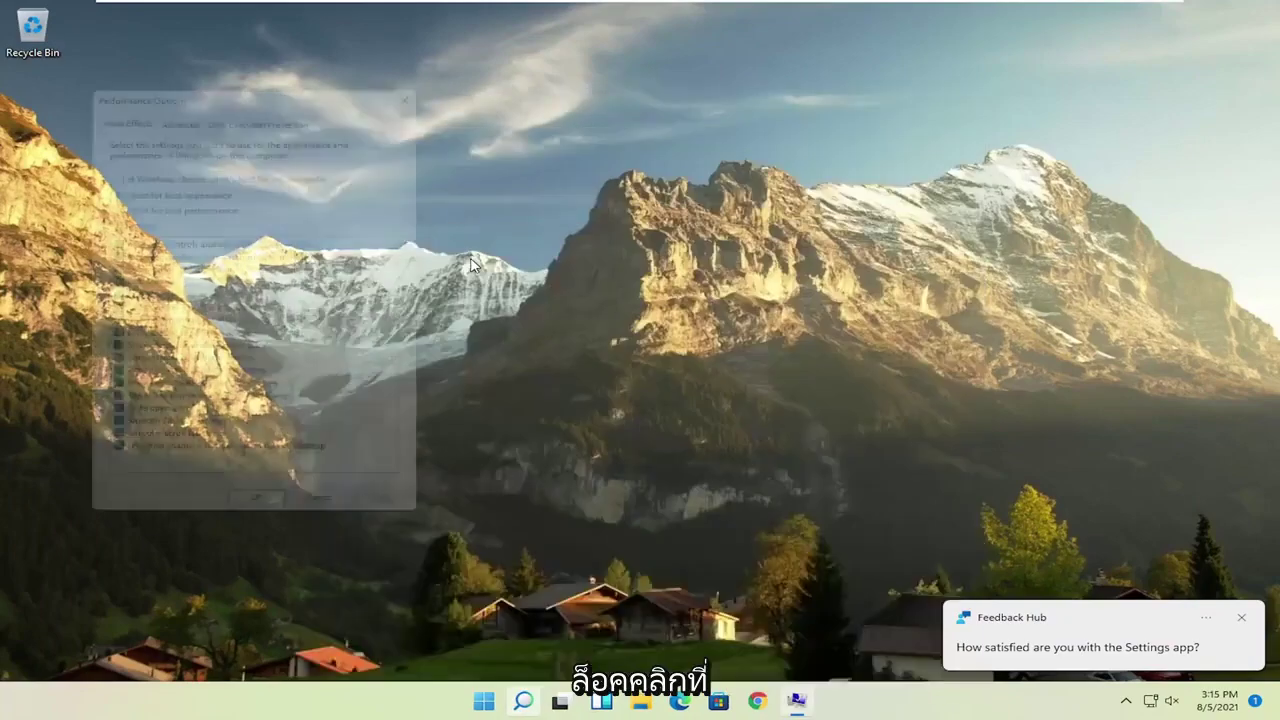
drag(273, 74, 548, 63)
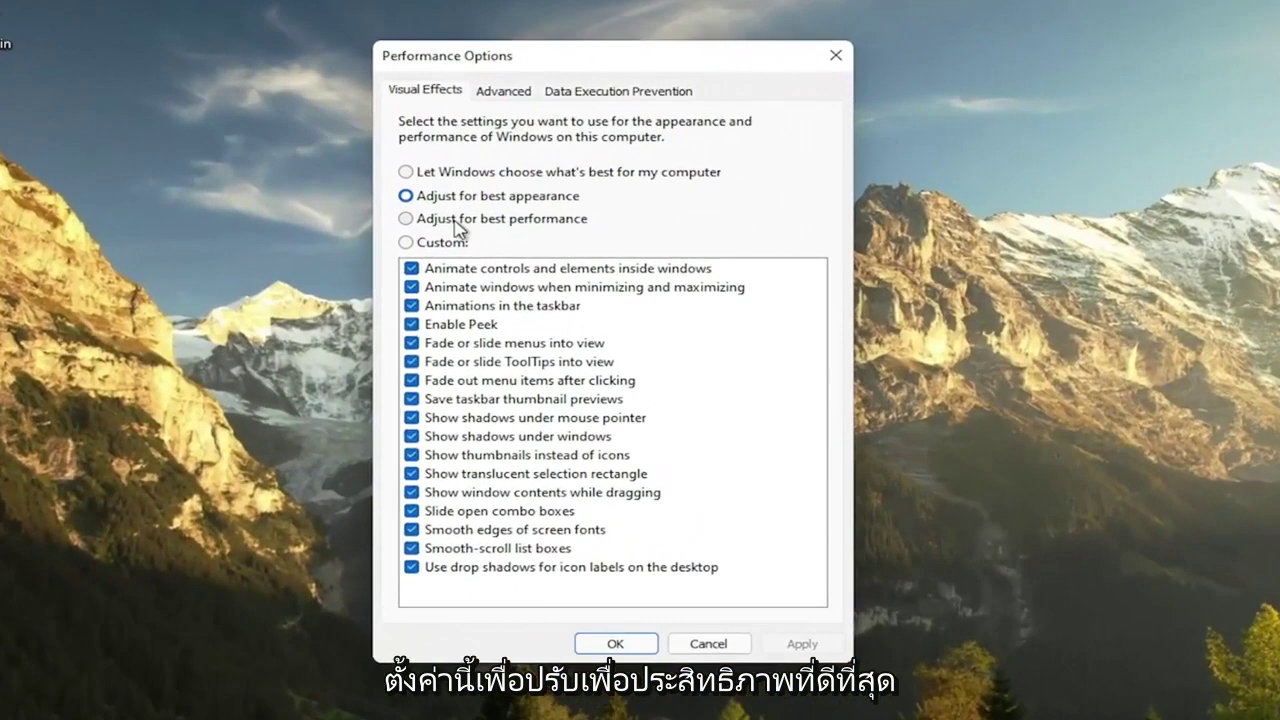
- Set the visual effects to Adjust for best performance and apply the change
click(417, 190)
click(802, 643)
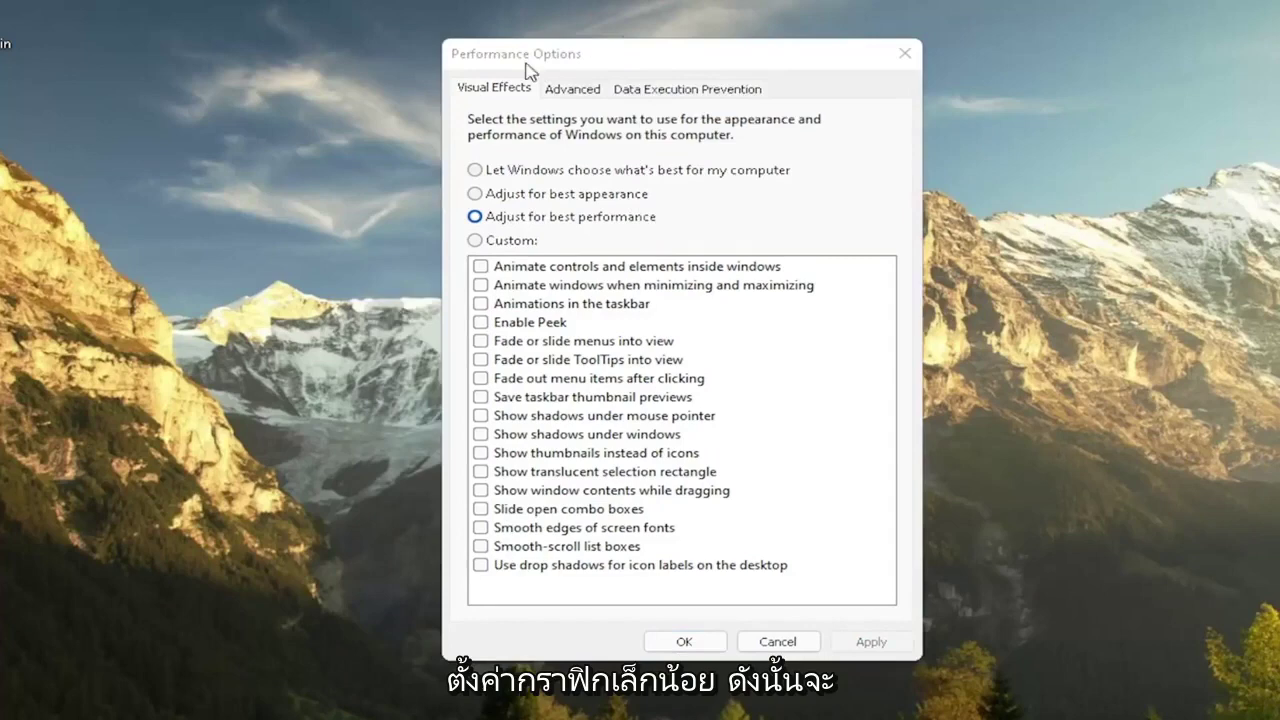
drag(668, 61, 700, 70)
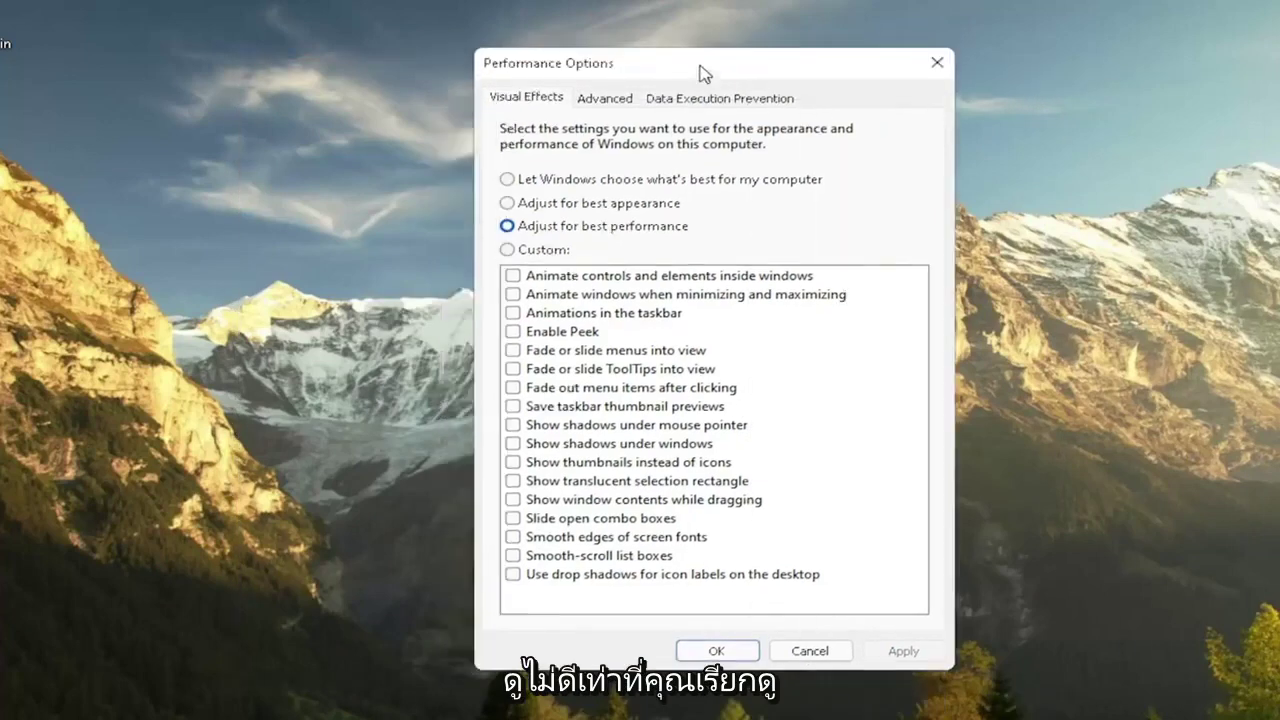
- Launch the Calendar app from Start and close it to check how windows behave with reduced visual effects
key(super)
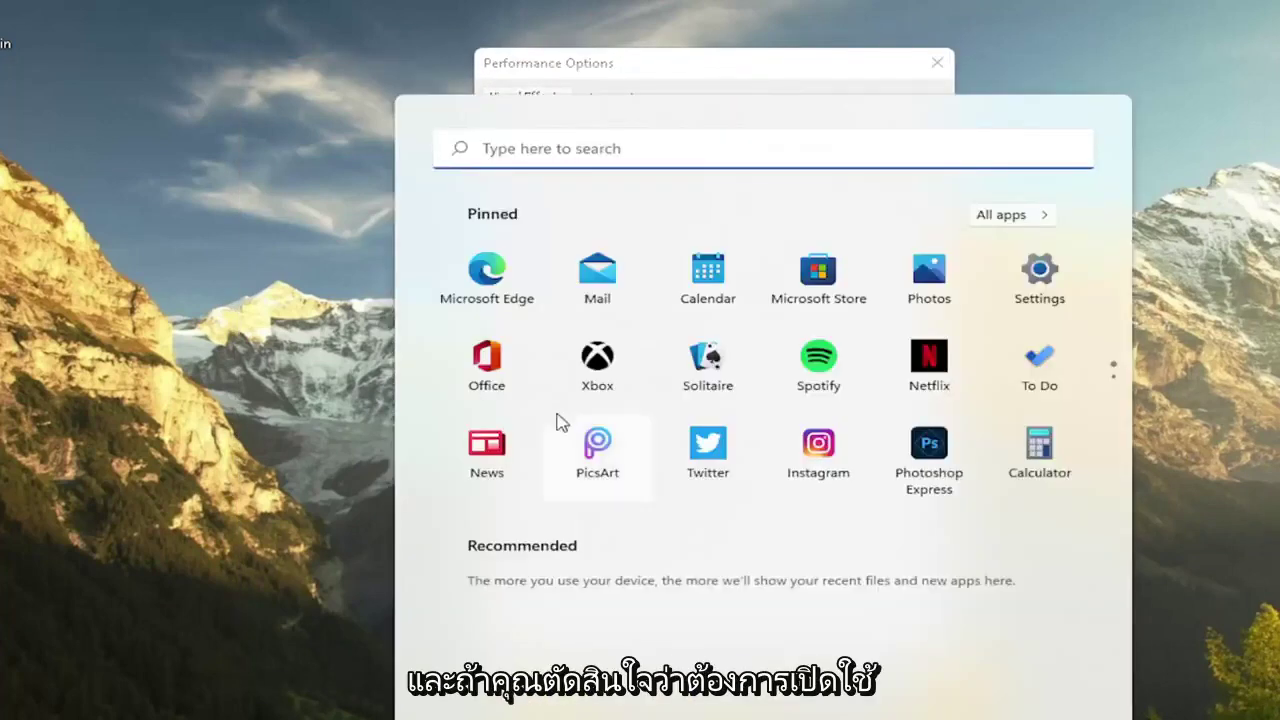
click(711, 280)
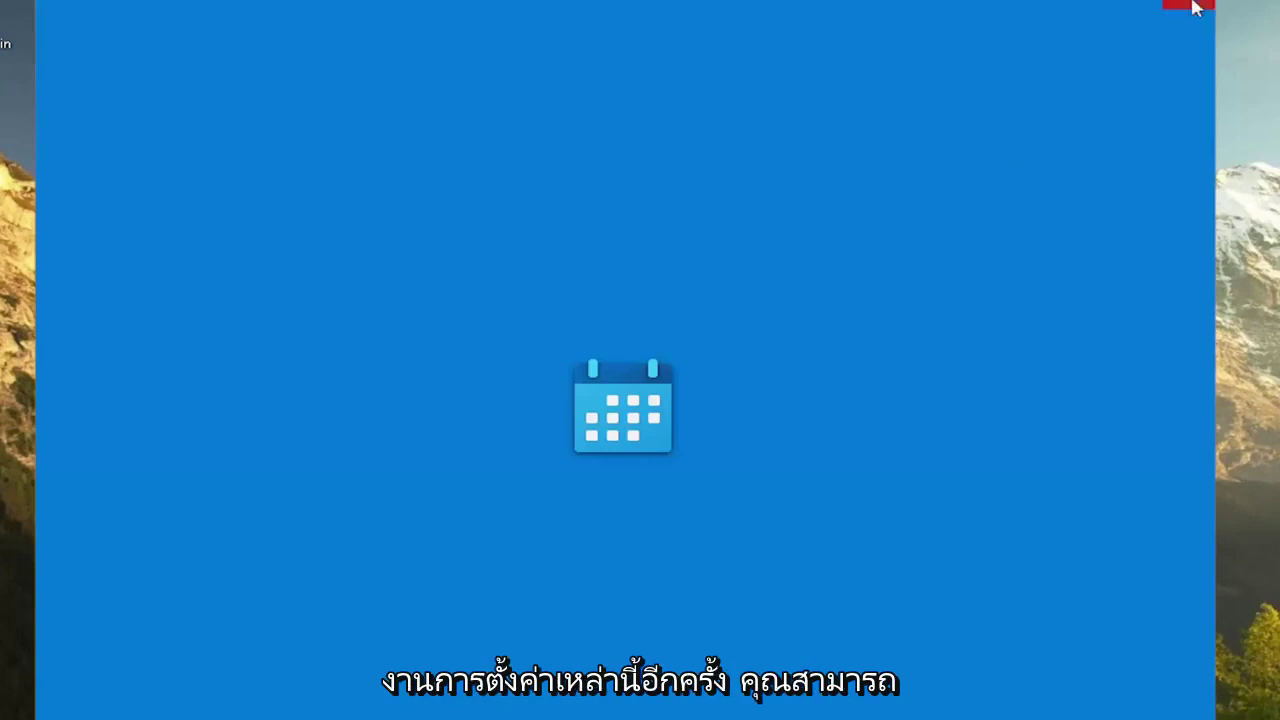
click(1190, 8)
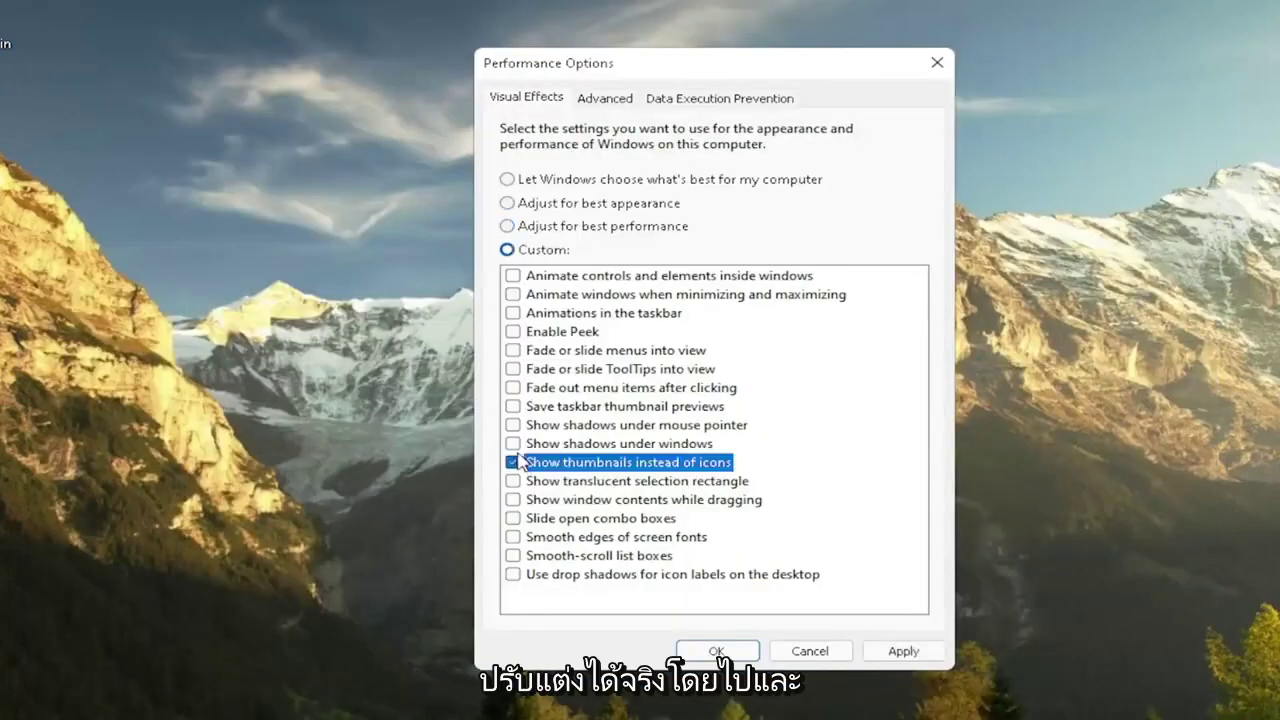
- Customize the visual effects so that only Show window contents while dragging is enabled, and apply the setting
click(512, 387)
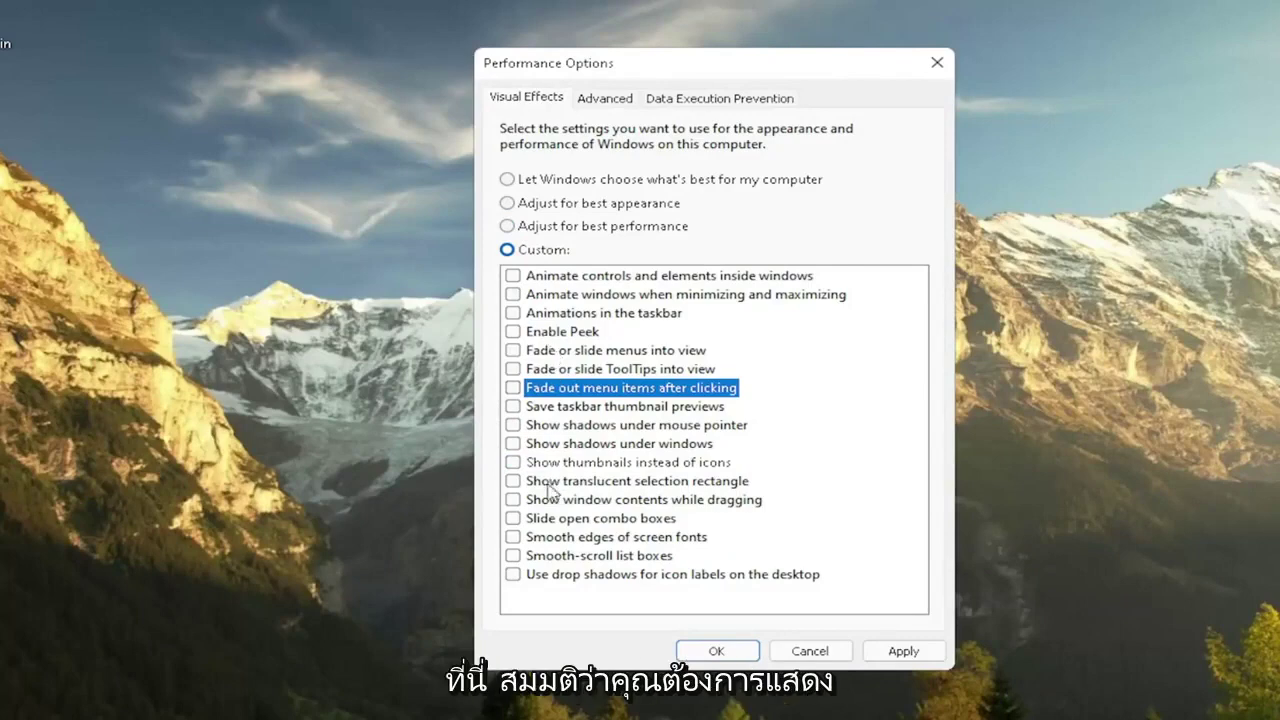
mouse_move(786, 62)
mouse_down()
mouse_move(486, 92)
mouse_move(664, 92)
mouse_move(443, 98)
mouse_move(749, 114)
mouse_move(790, 65)
mouse_up()
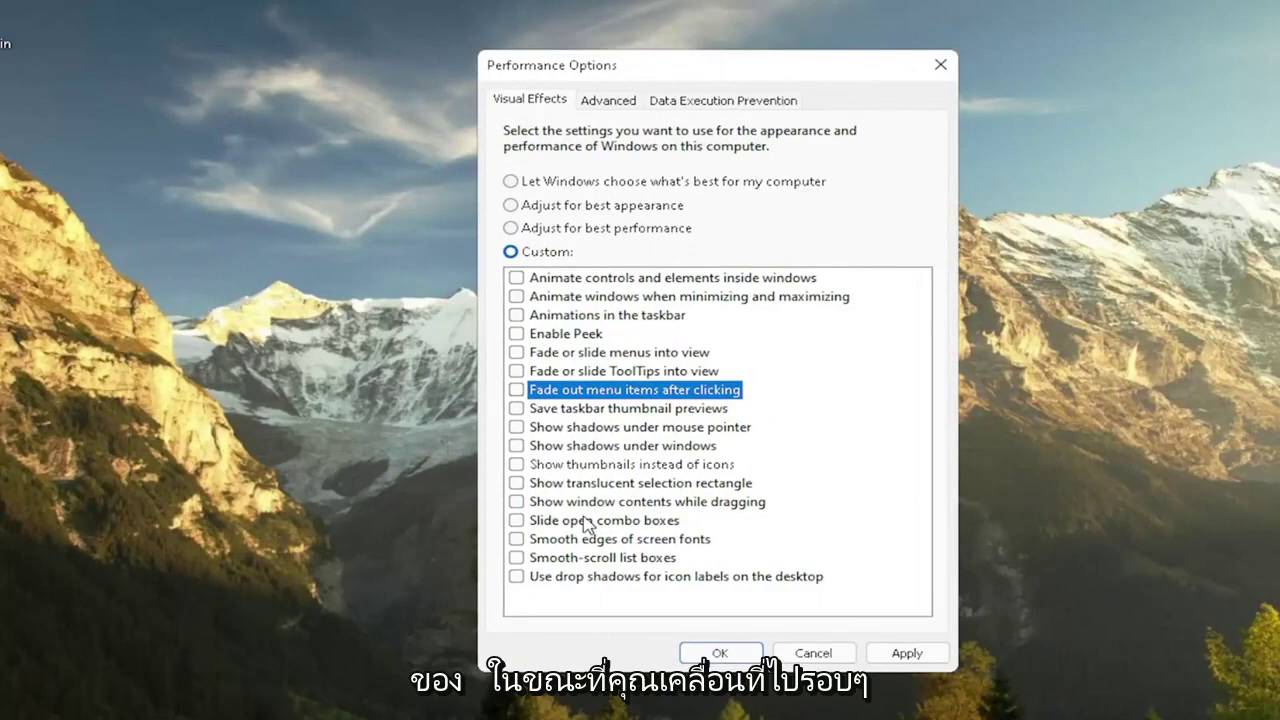
click(552, 505)
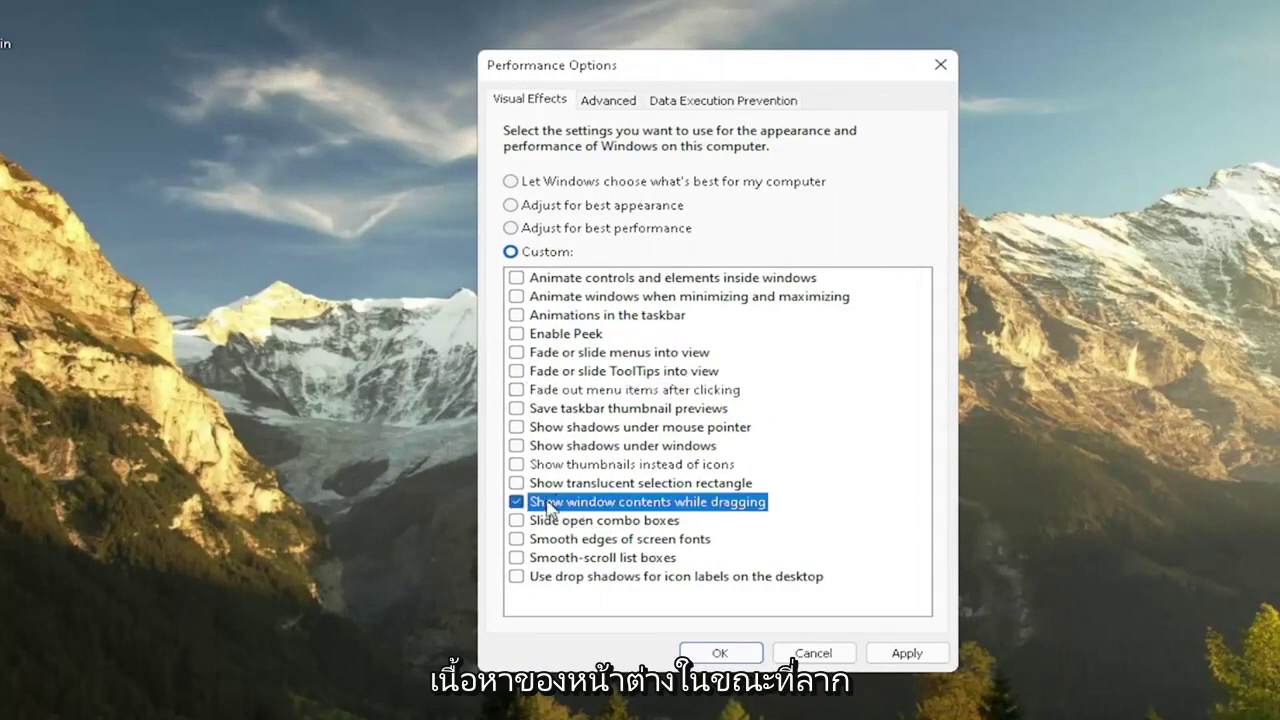
click(516, 502)
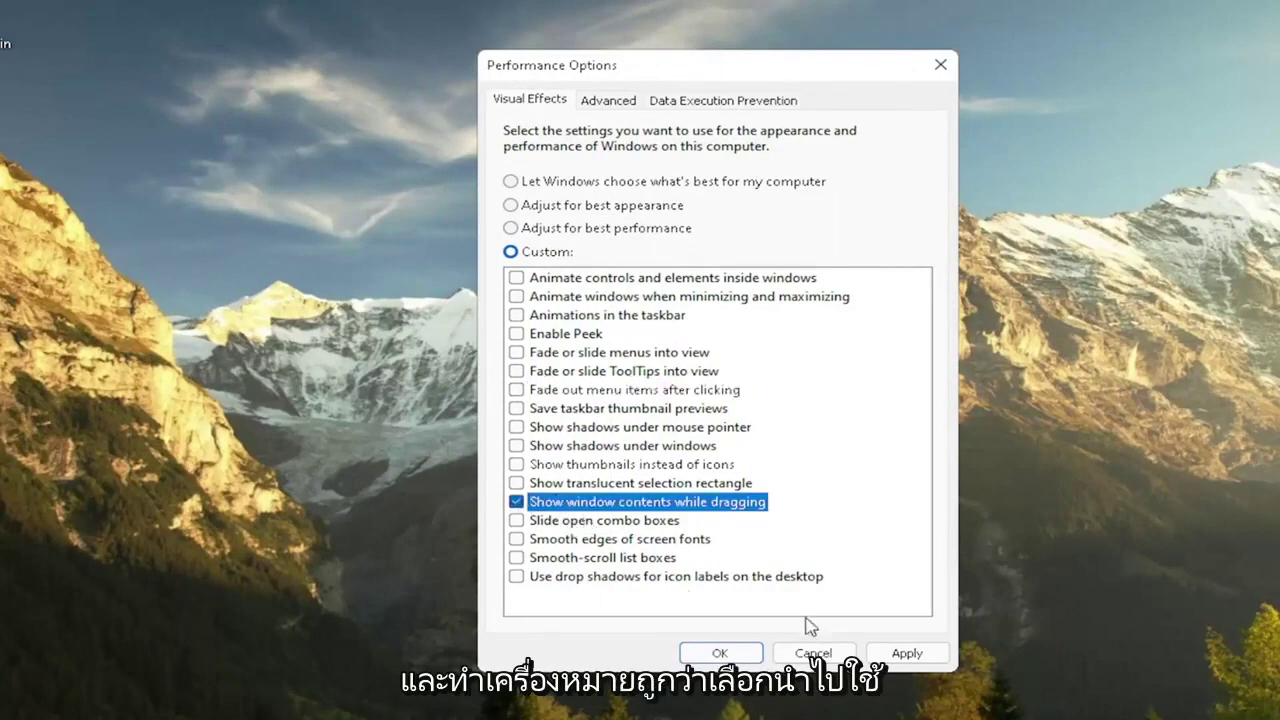
click(907, 655)
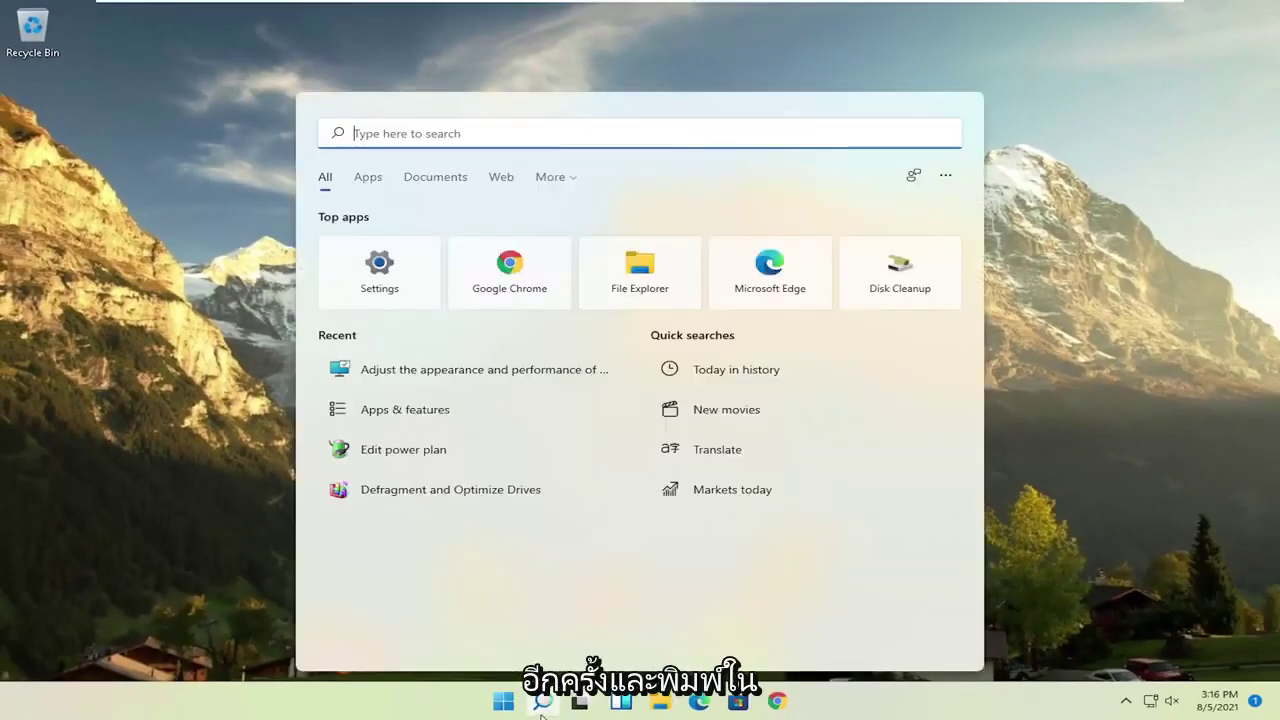
- Search for and open Control Panel, view its items as large icons, and open Power Options
text(control)
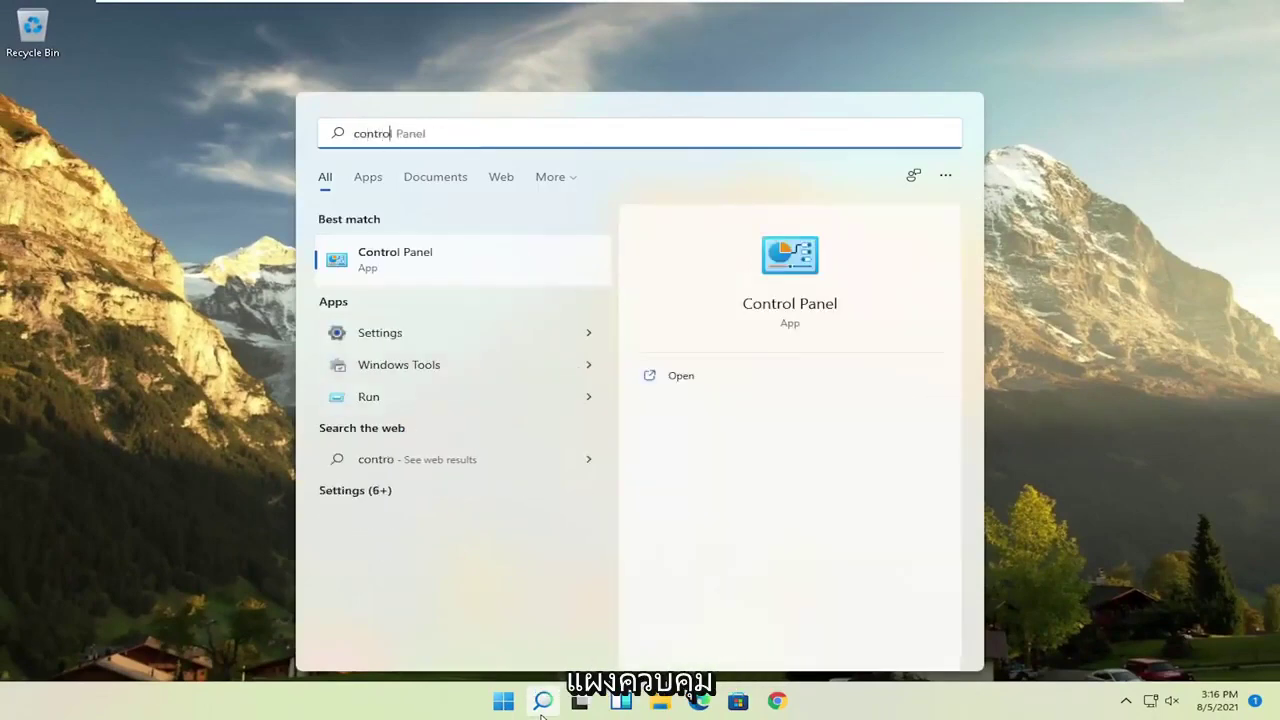
click(408, 268)
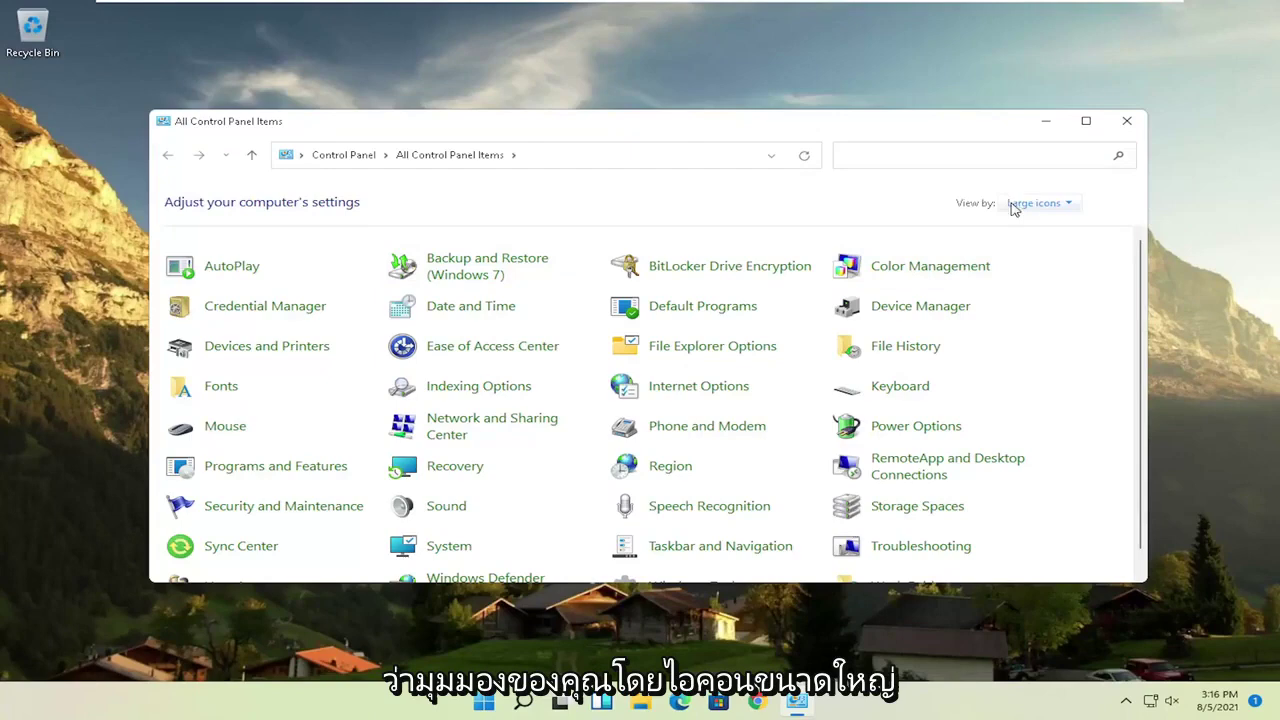
click(1013, 206)
click(1047, 248)
click(912, 430)
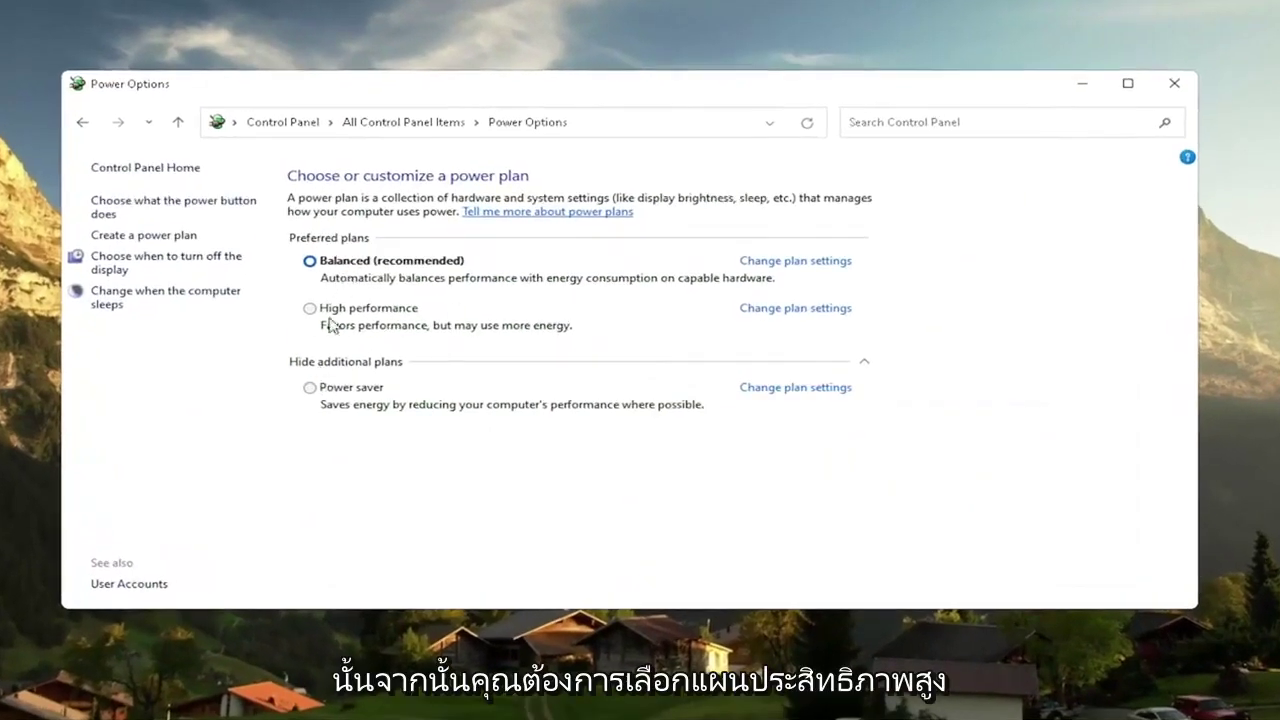
- Collapse and re-expand the additional power plans, and select the High performance plan
click(352, 362)
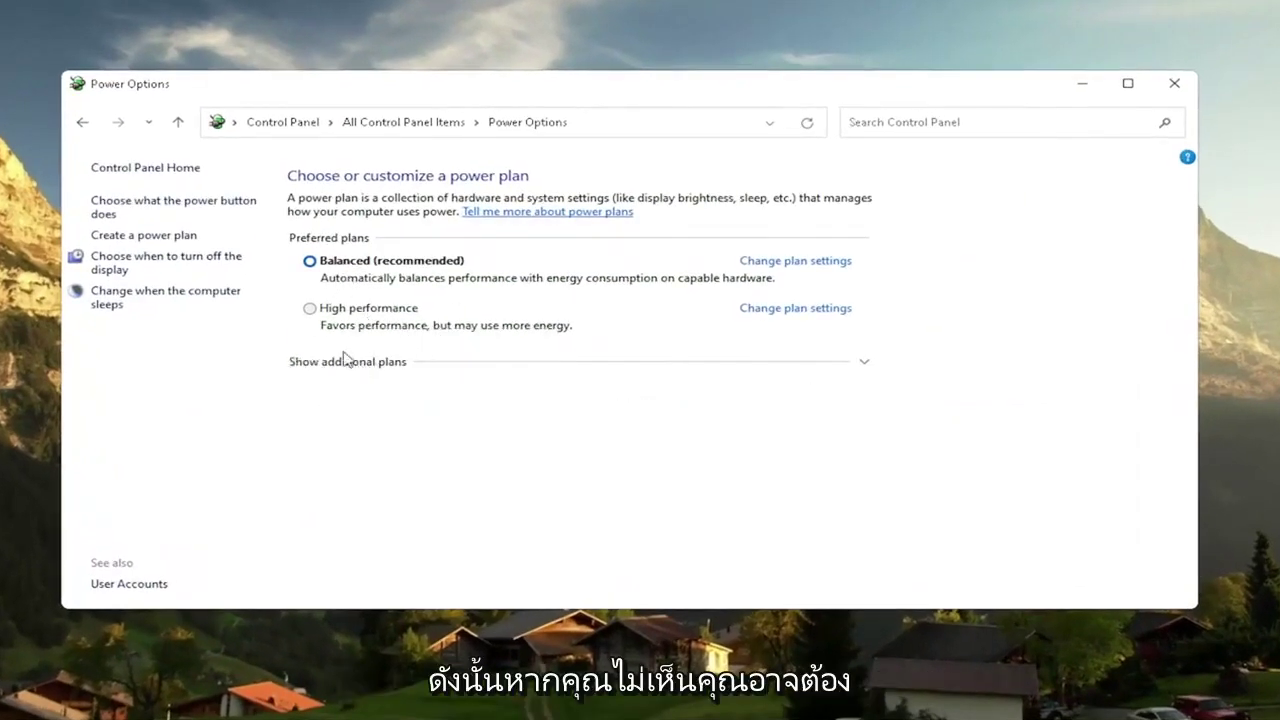
click(352, 364)
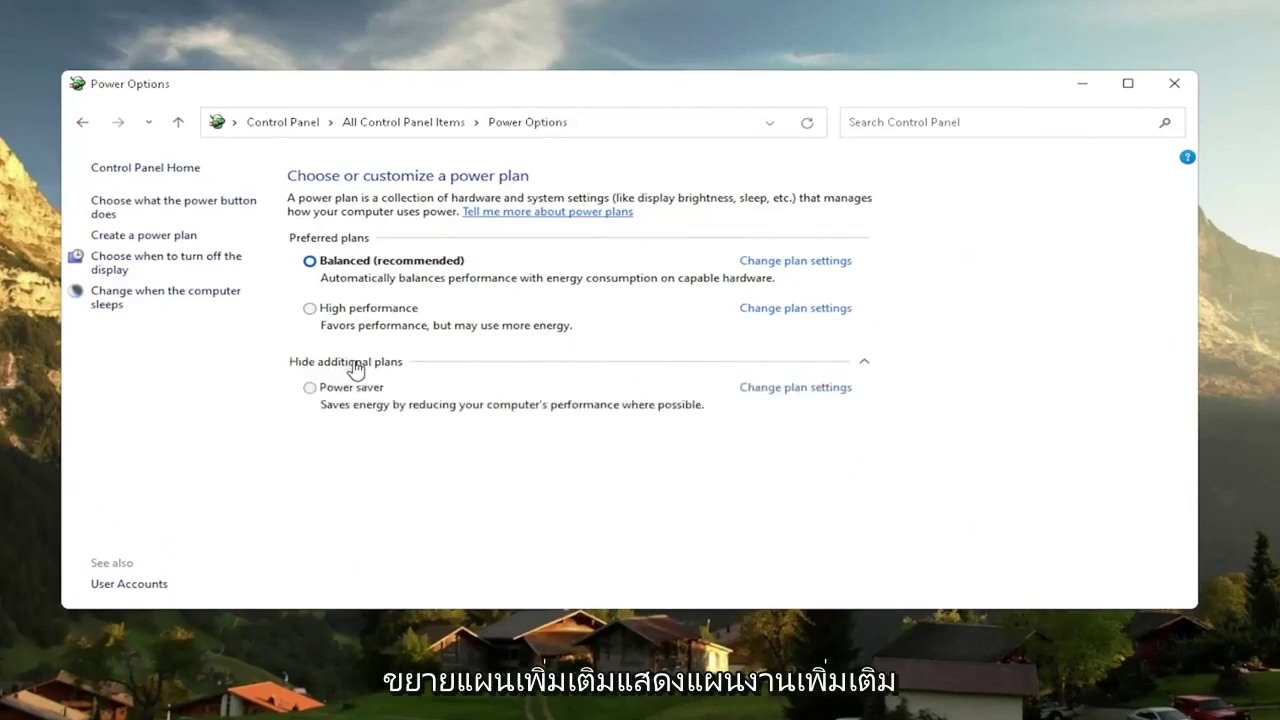
click(310, 308)
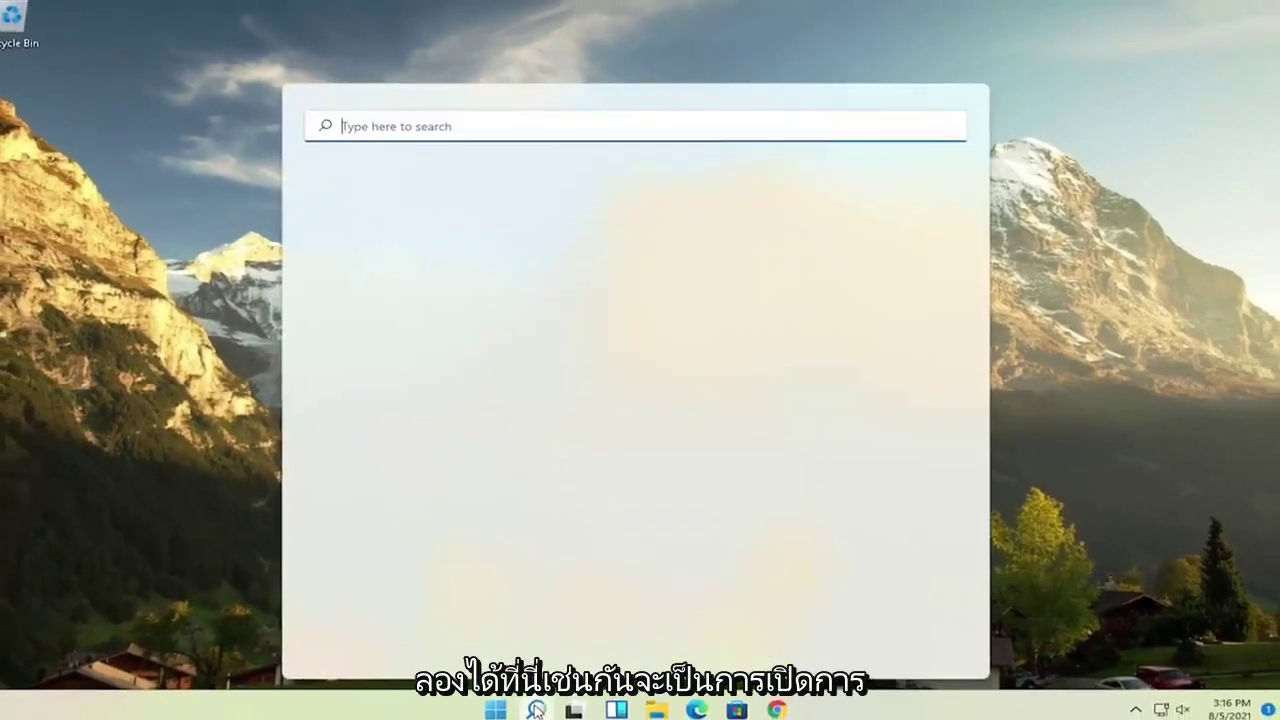
- Search for Disk Cleanup, open it for drive C:, and move its window toward the middle of the desktop
text(disk clean)
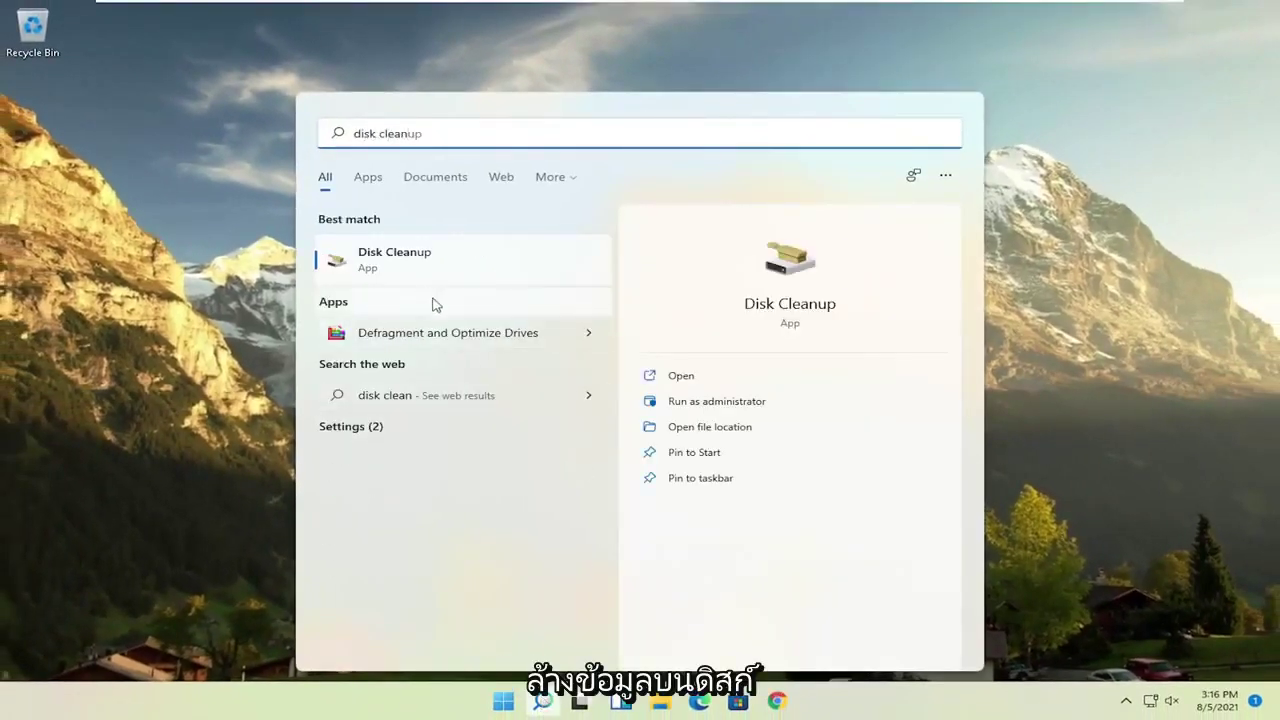
click(390, 257)
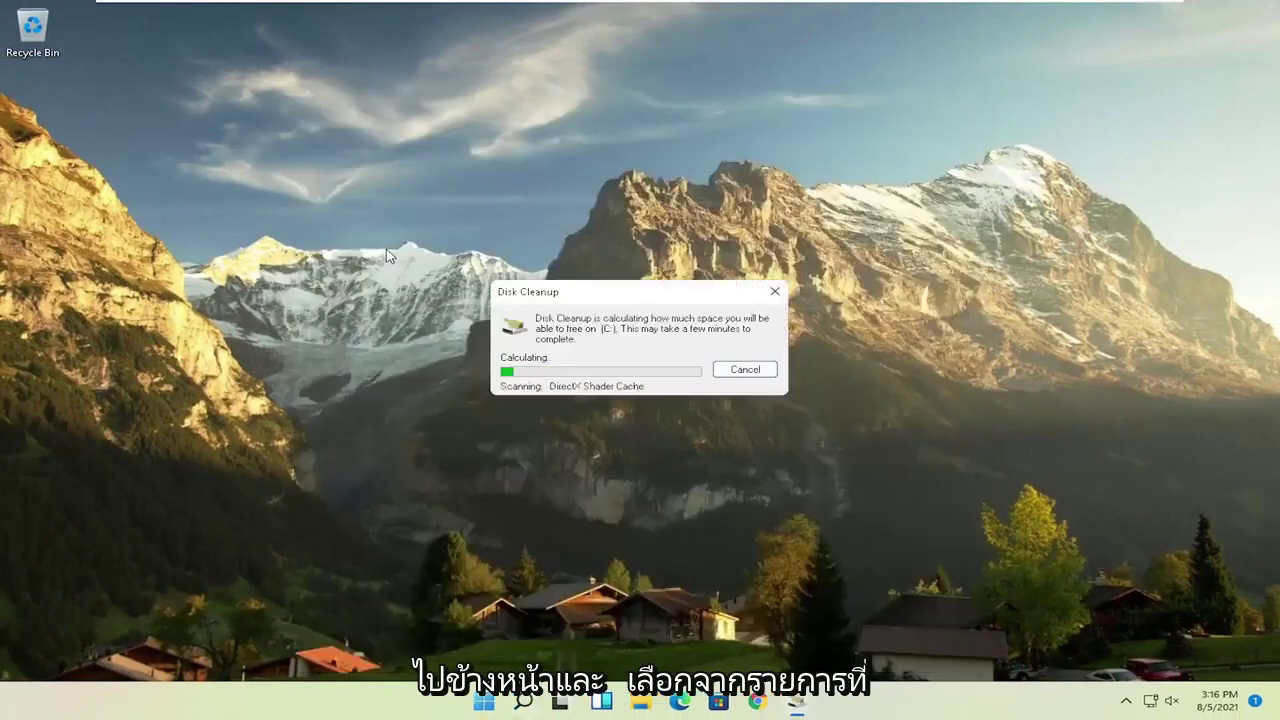
drag(322, 119, 597, 147)
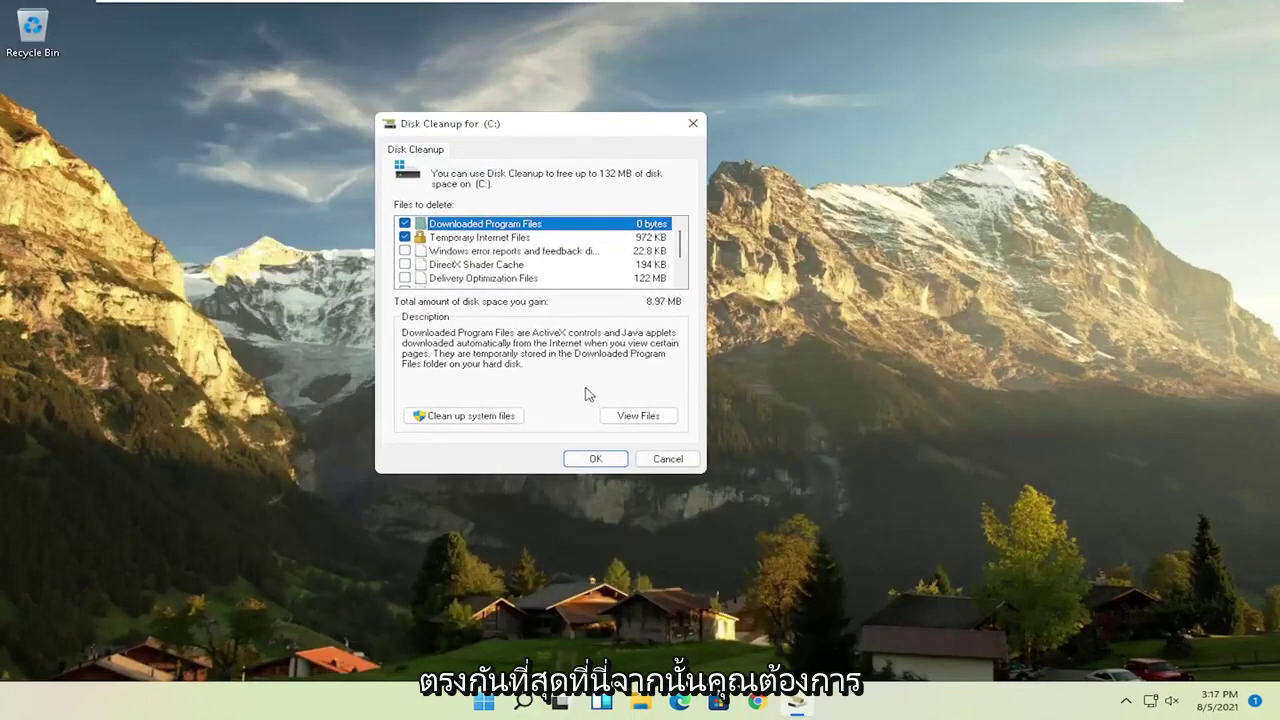
- Include system files in the drive C: cleanup and permanently delete the preselected file categories
click(458, 418)
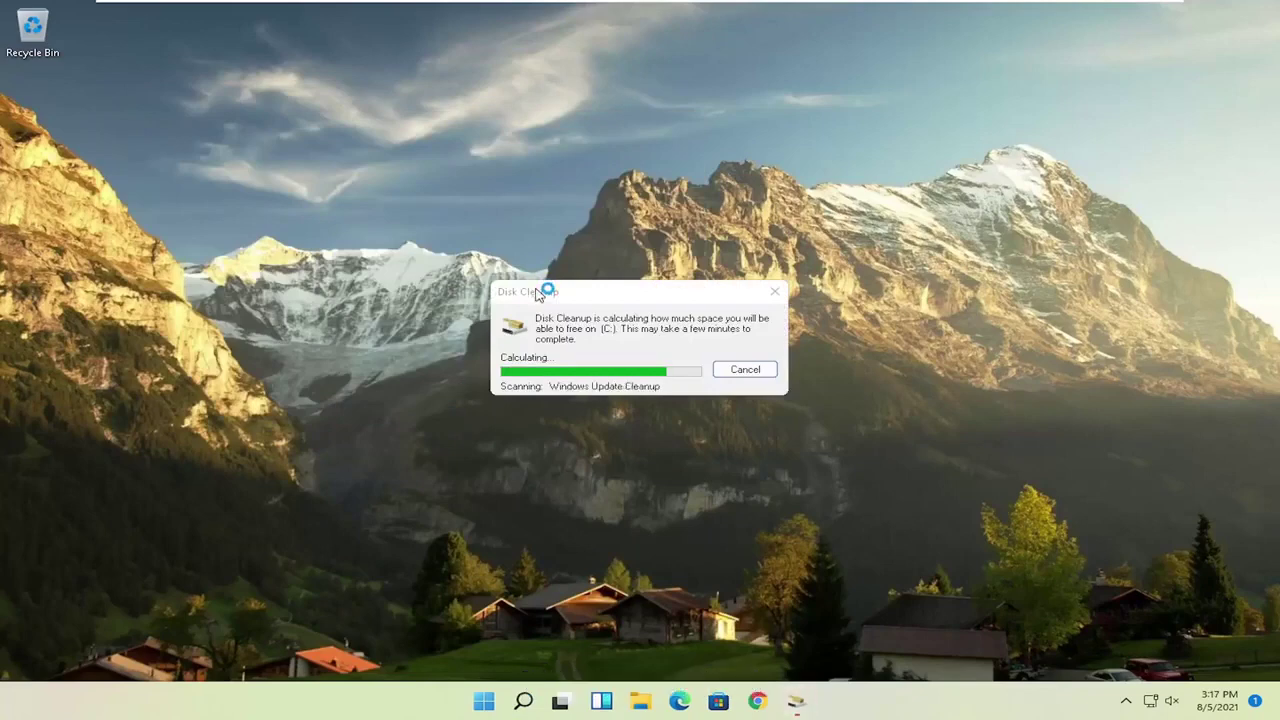
drag(310, 127, 594, 131)
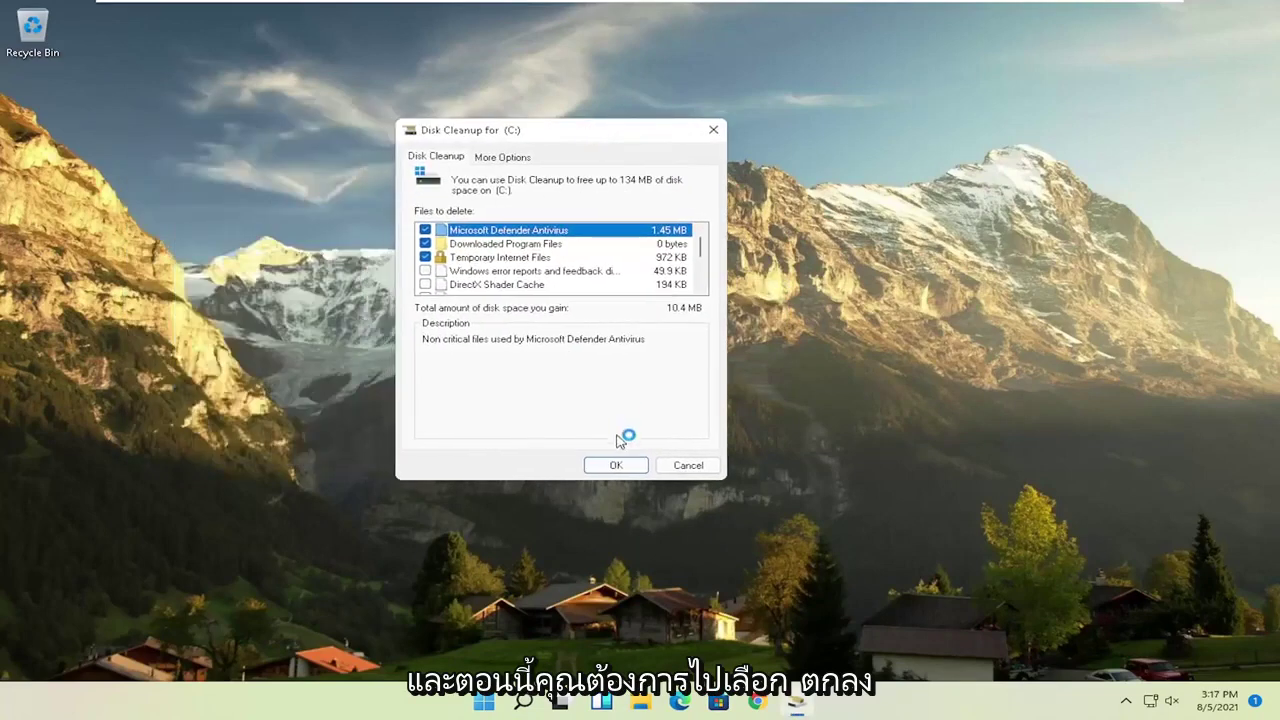
click(618, 466)
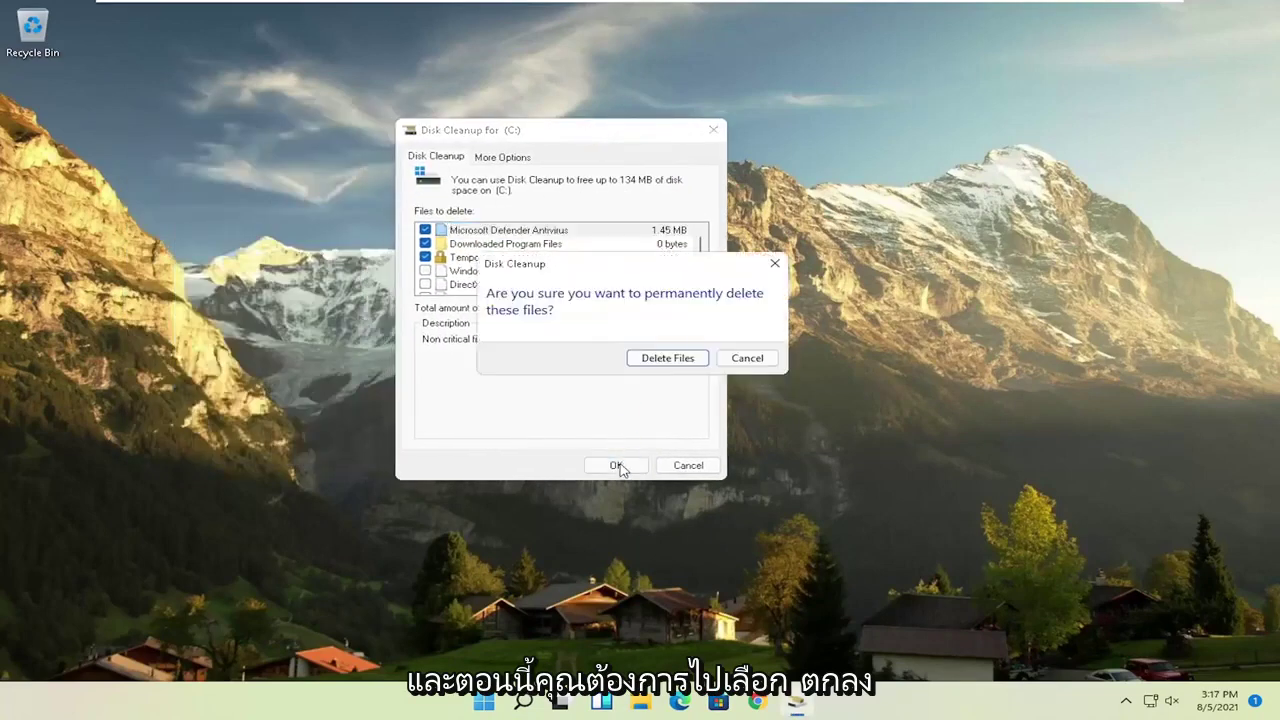
click(668, 358)
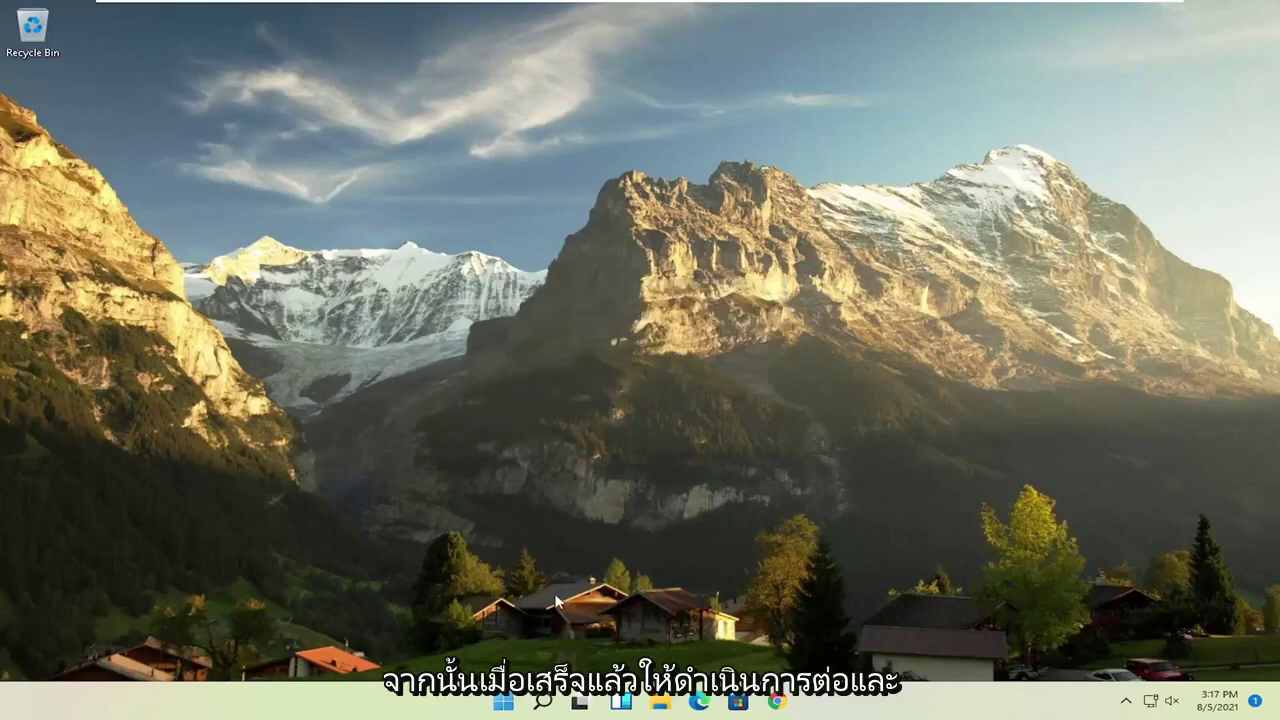
- Search for "defrag" and open Defragment and Optimize Drives
click(544, 702)
text(disk)
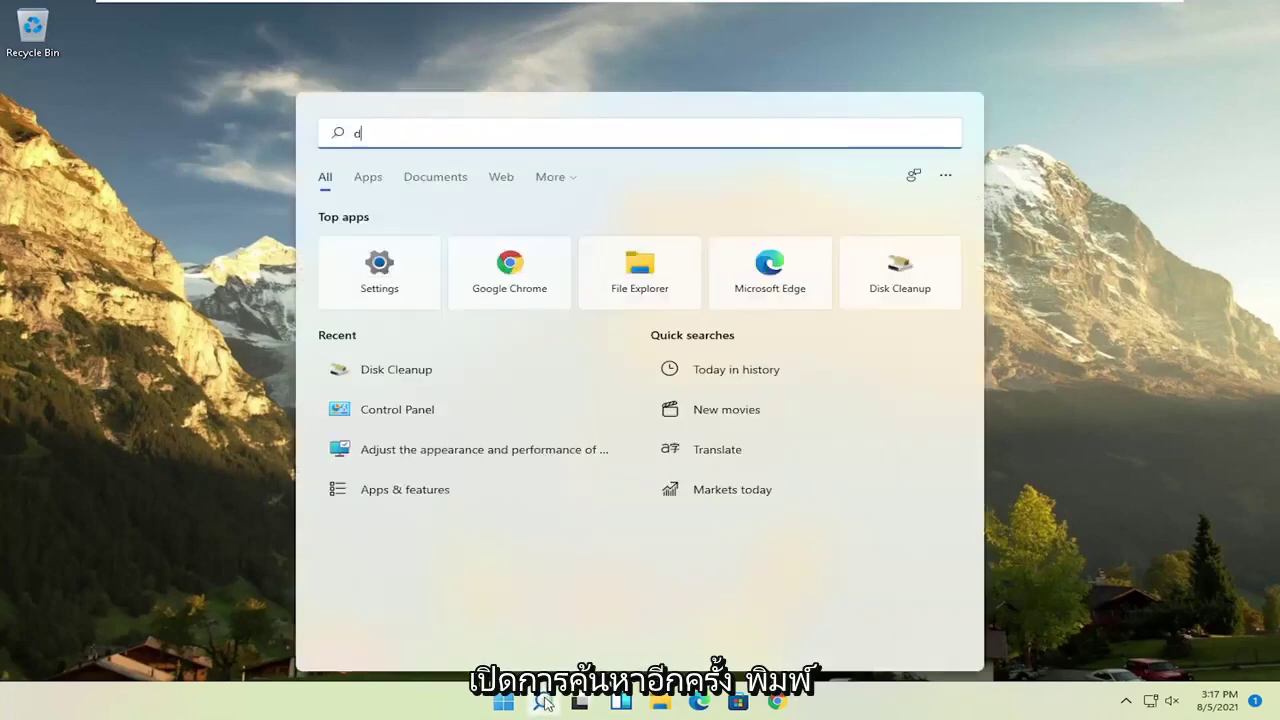
key(BackSpace)
key(BackSpace)
key(BackSpace)
key(BackSpace)
text(defrag)
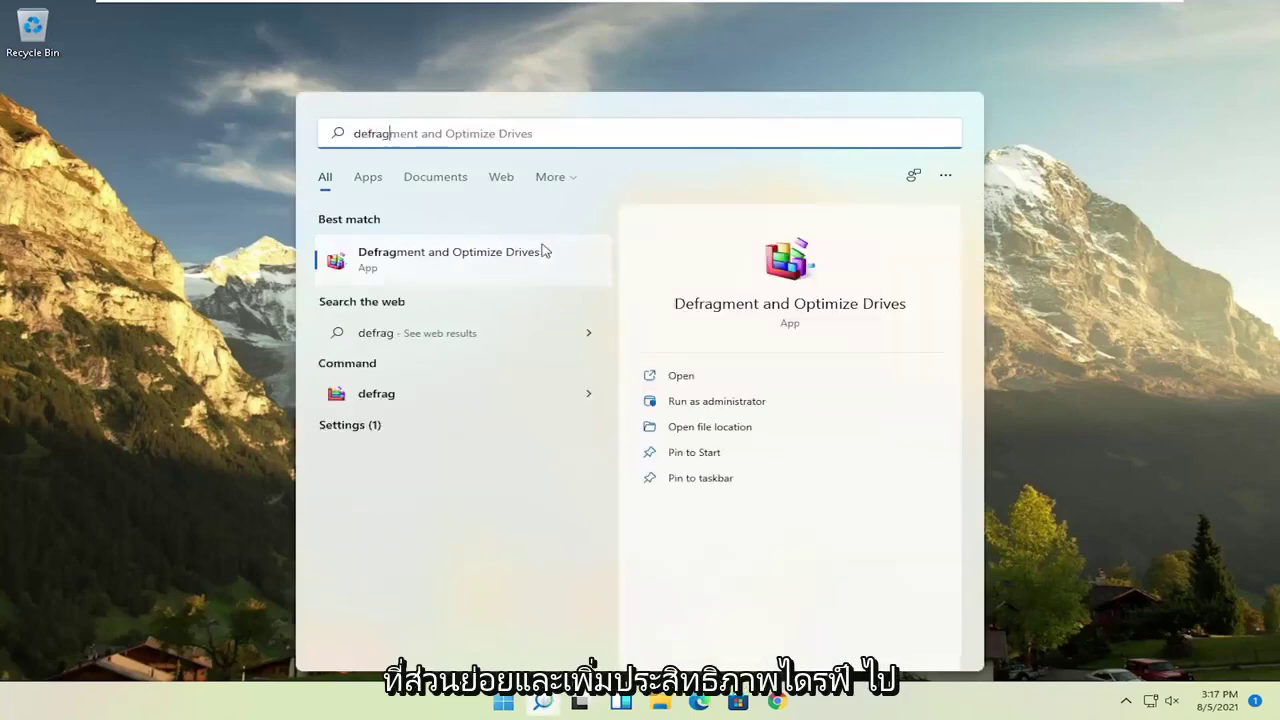
click(466, 268)
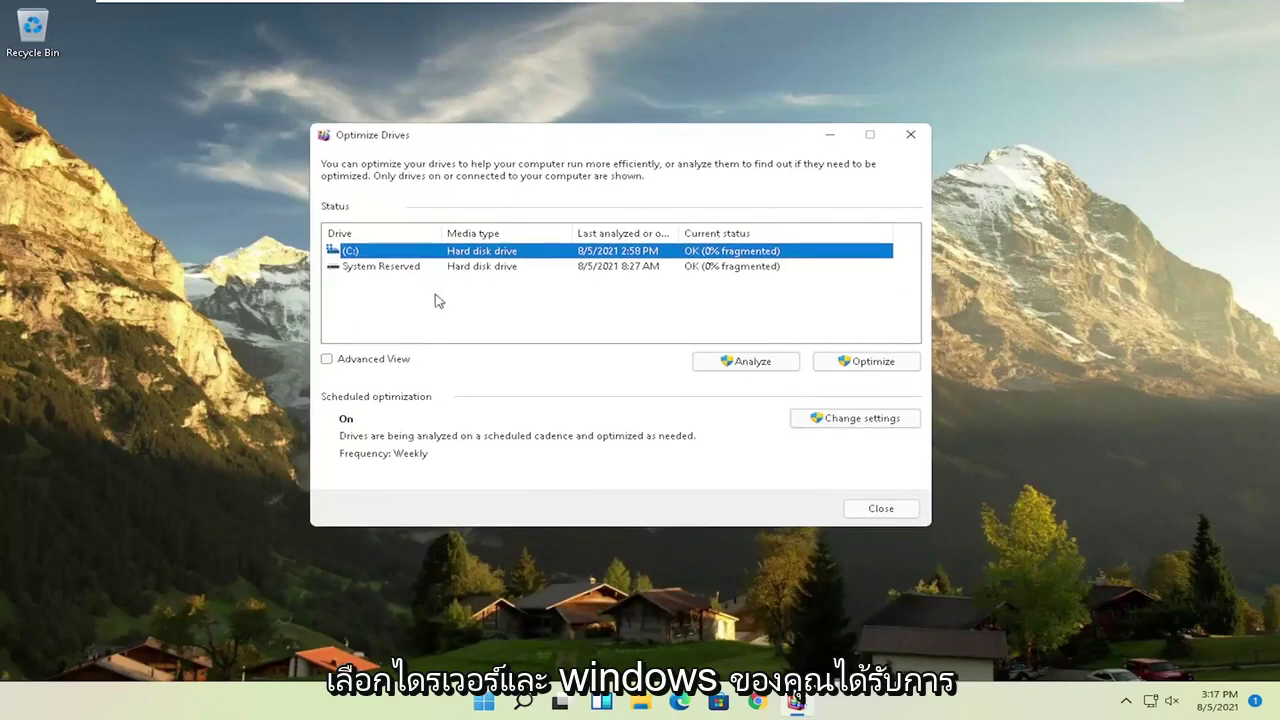
- Optimize the C: drive and close the Optimize Drives window
click(362, 267)
click(362, 251)
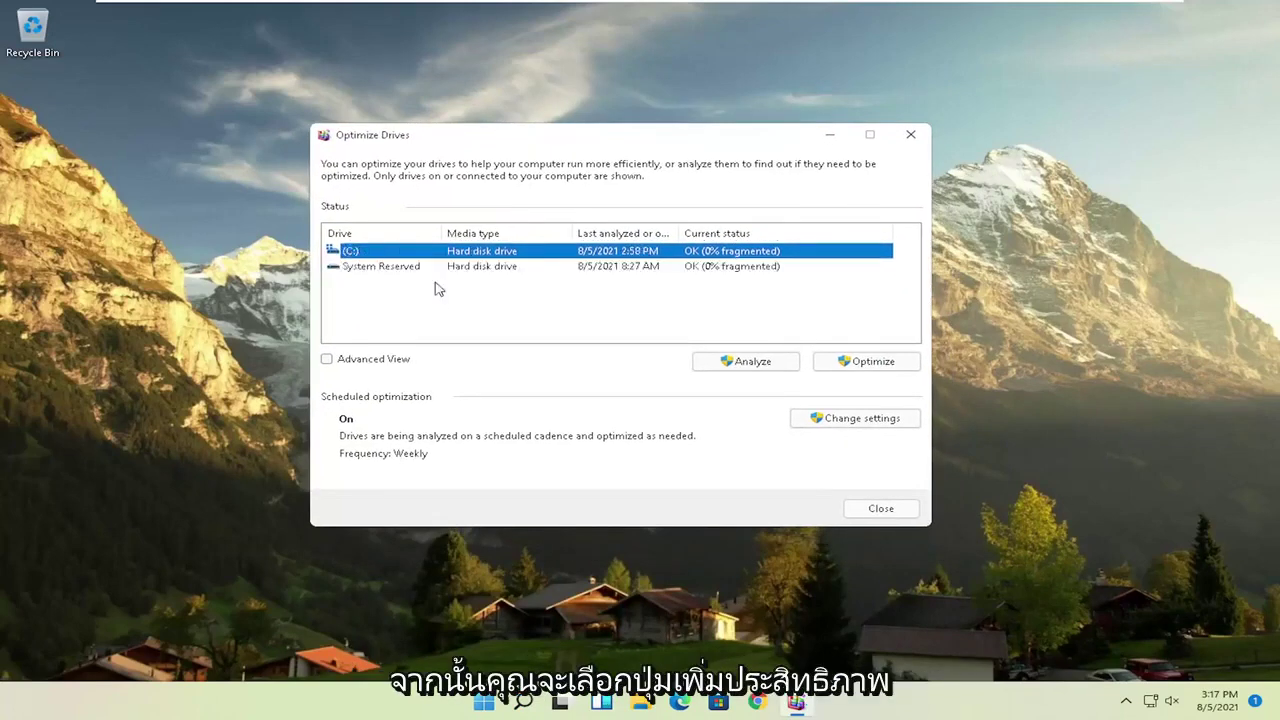
click(848, 362)
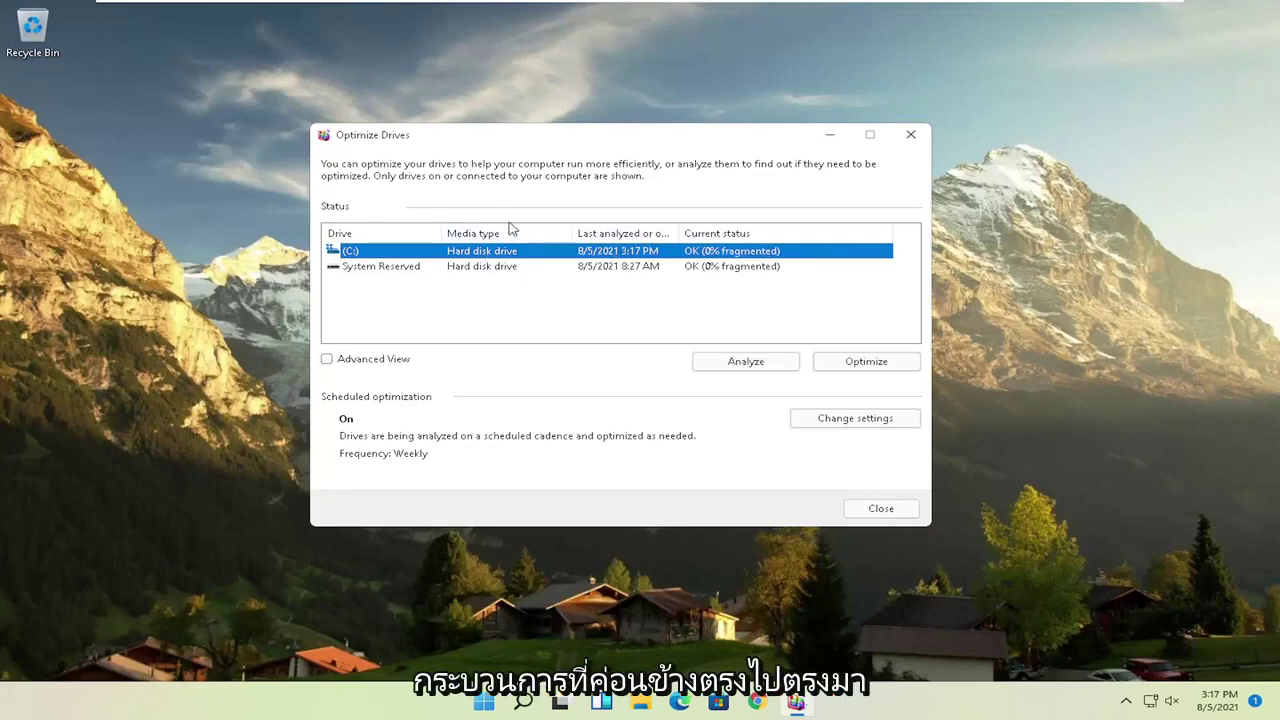
click(910, 134)
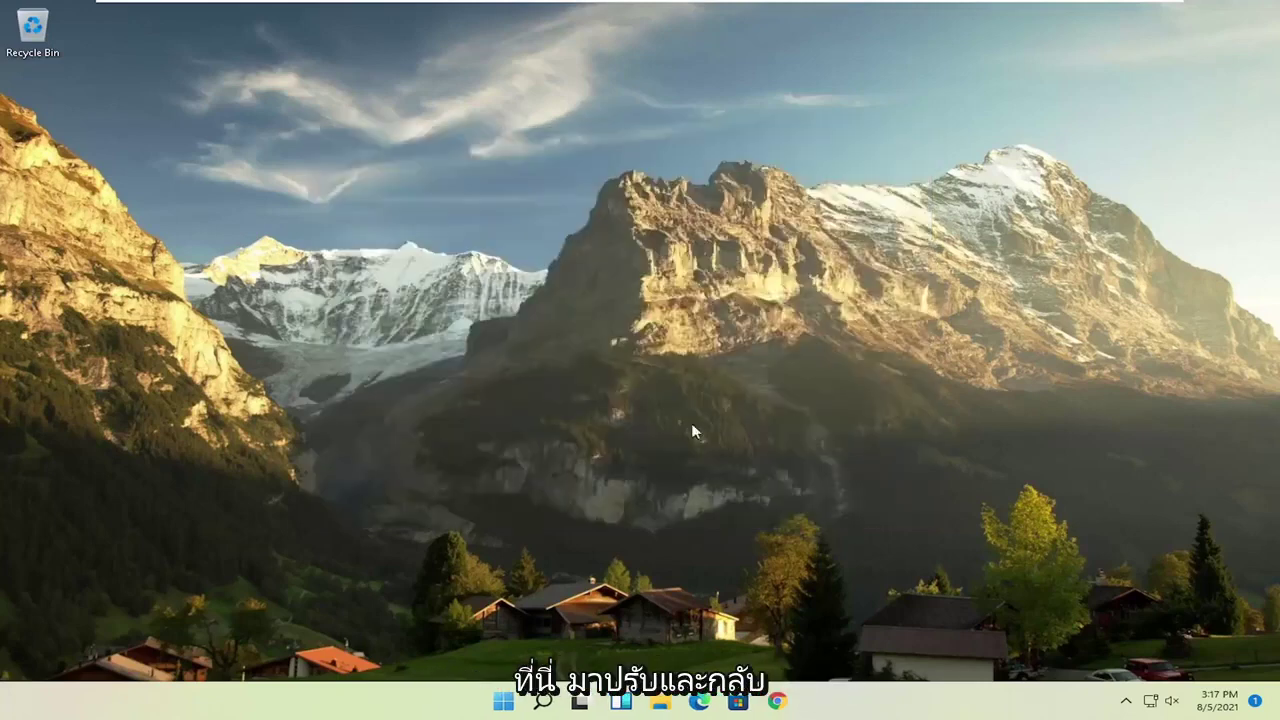
- Search for "cmd", run Command Prompt as administrator, and allow it to make changes to the device
click(542, 700)
text(cmd)
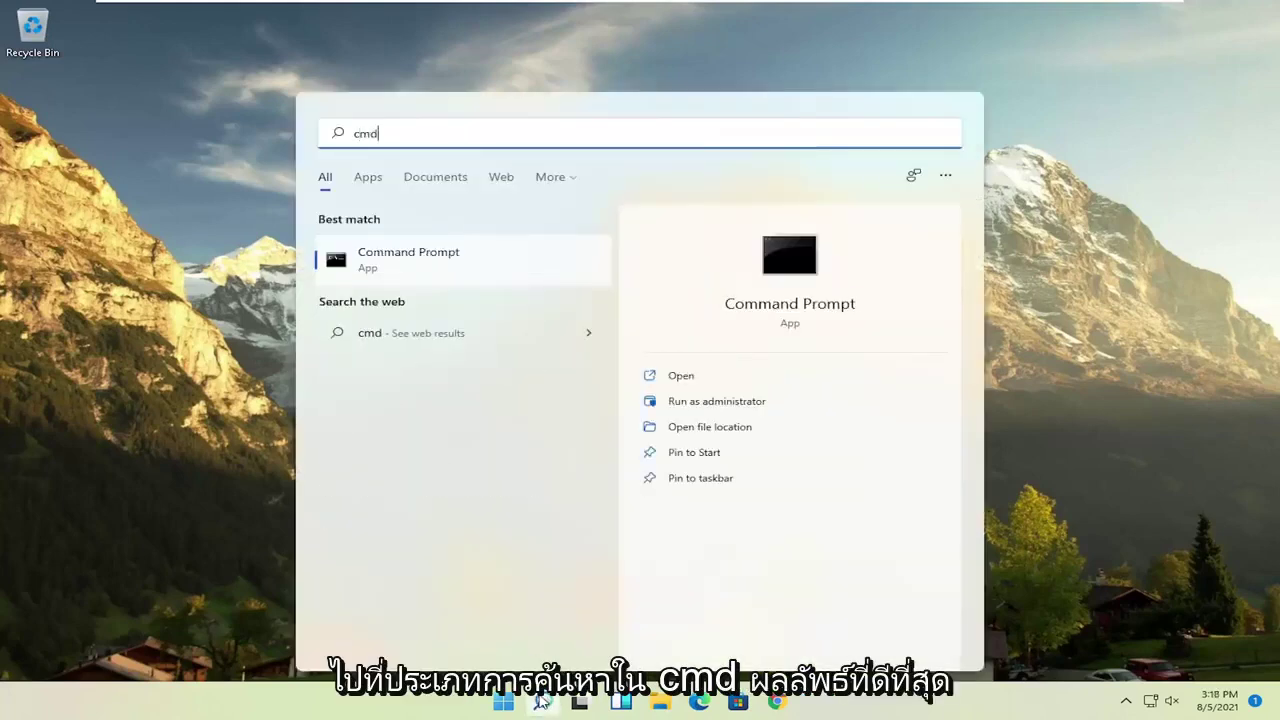
right_click(405, 259)
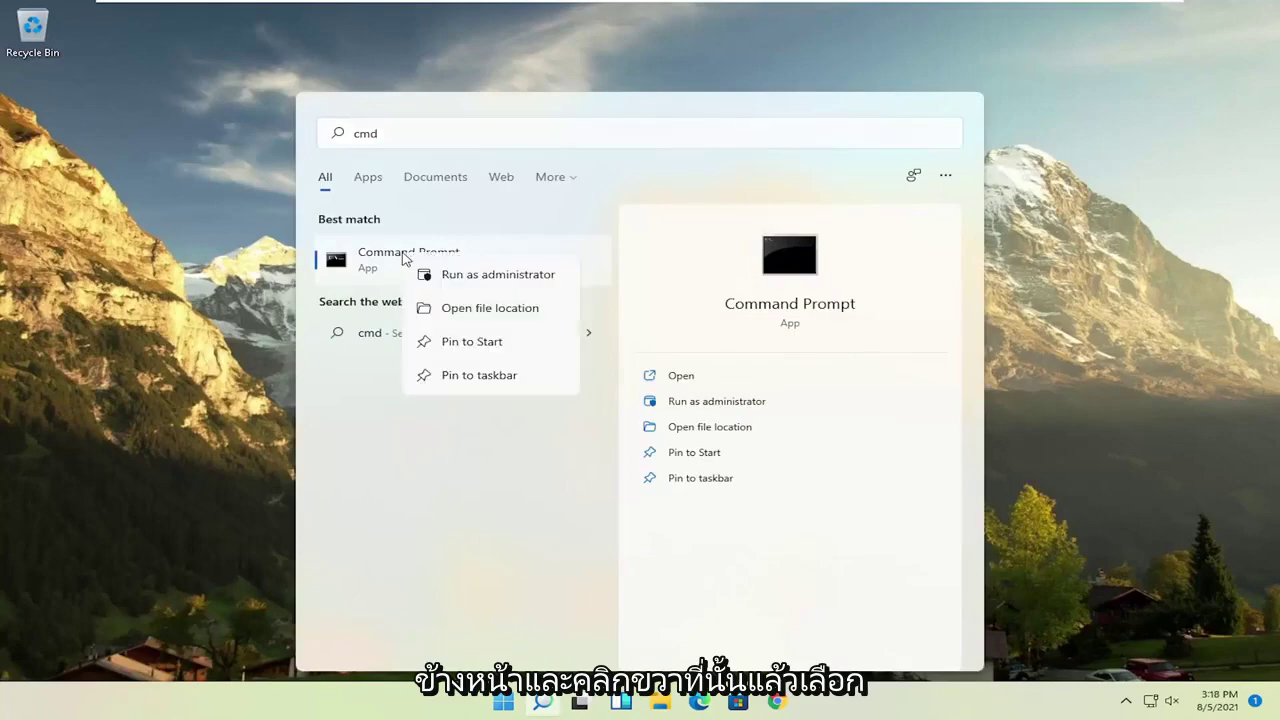
click(478, 277)
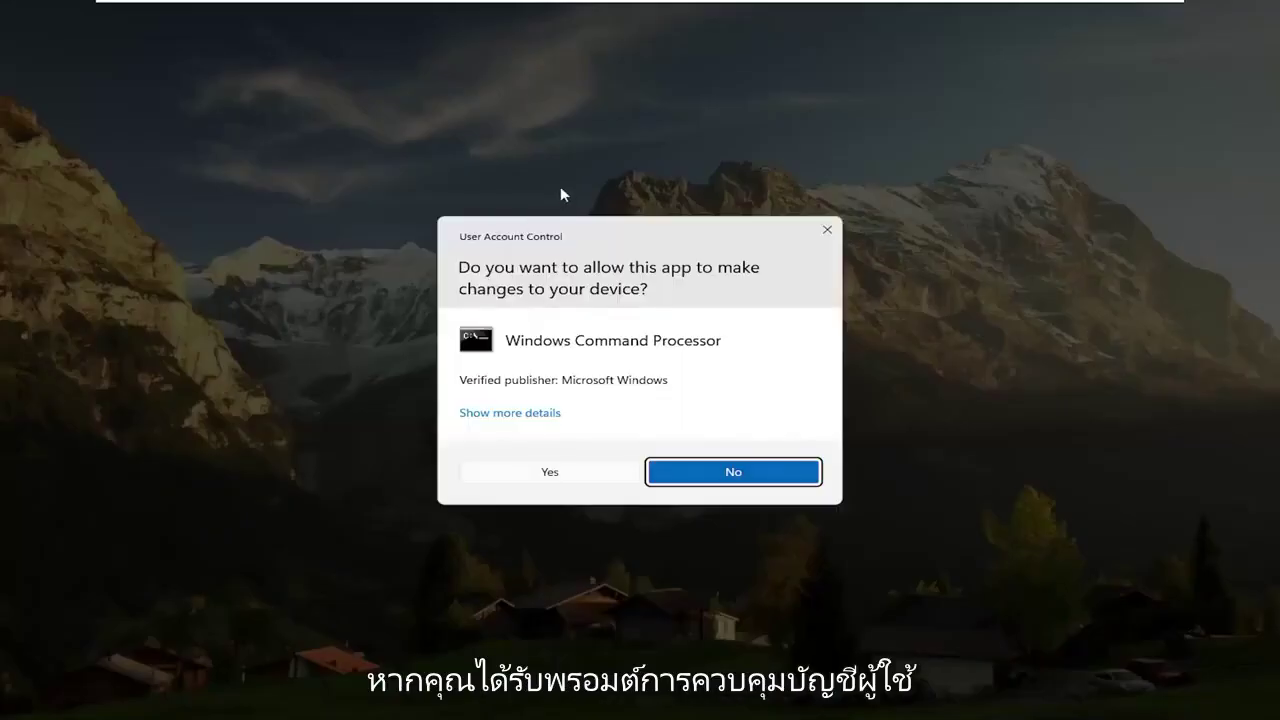
click(553, 470)
drag(527, 143, 574, 114)
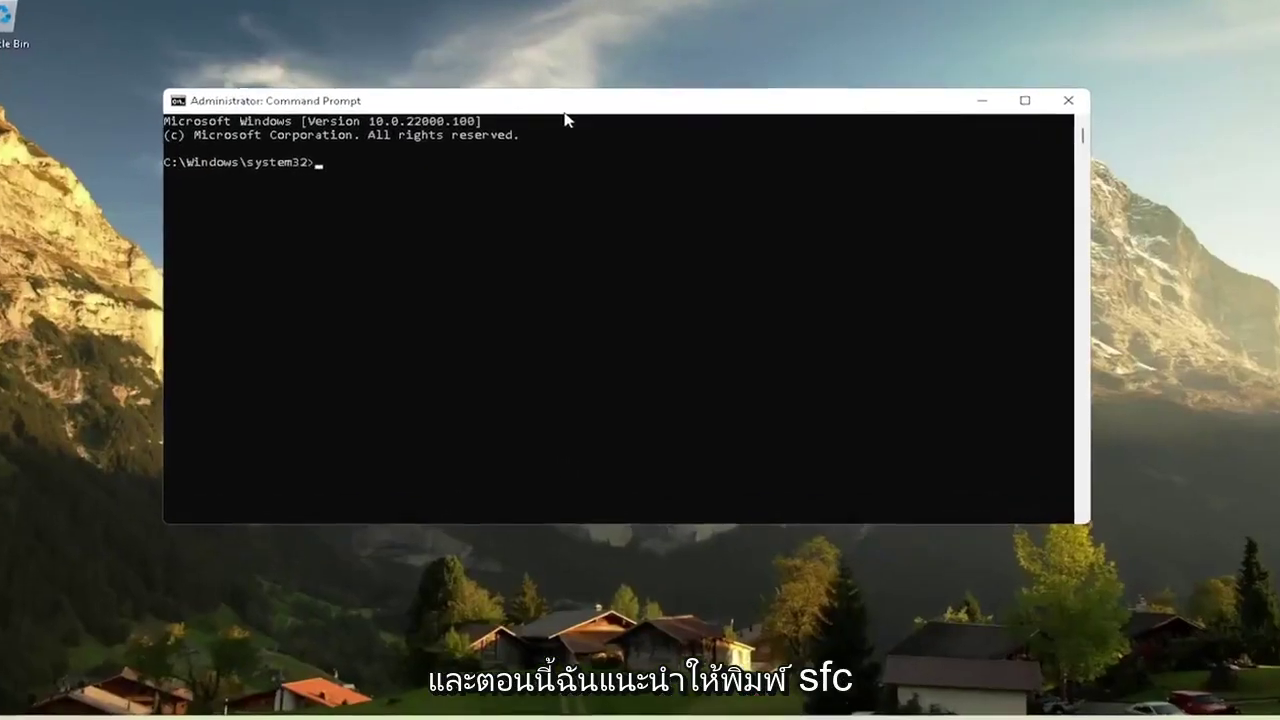
- Run a system file scan with "sfc /scannow" and close Command Prompt once the scan ends
text(sfc)
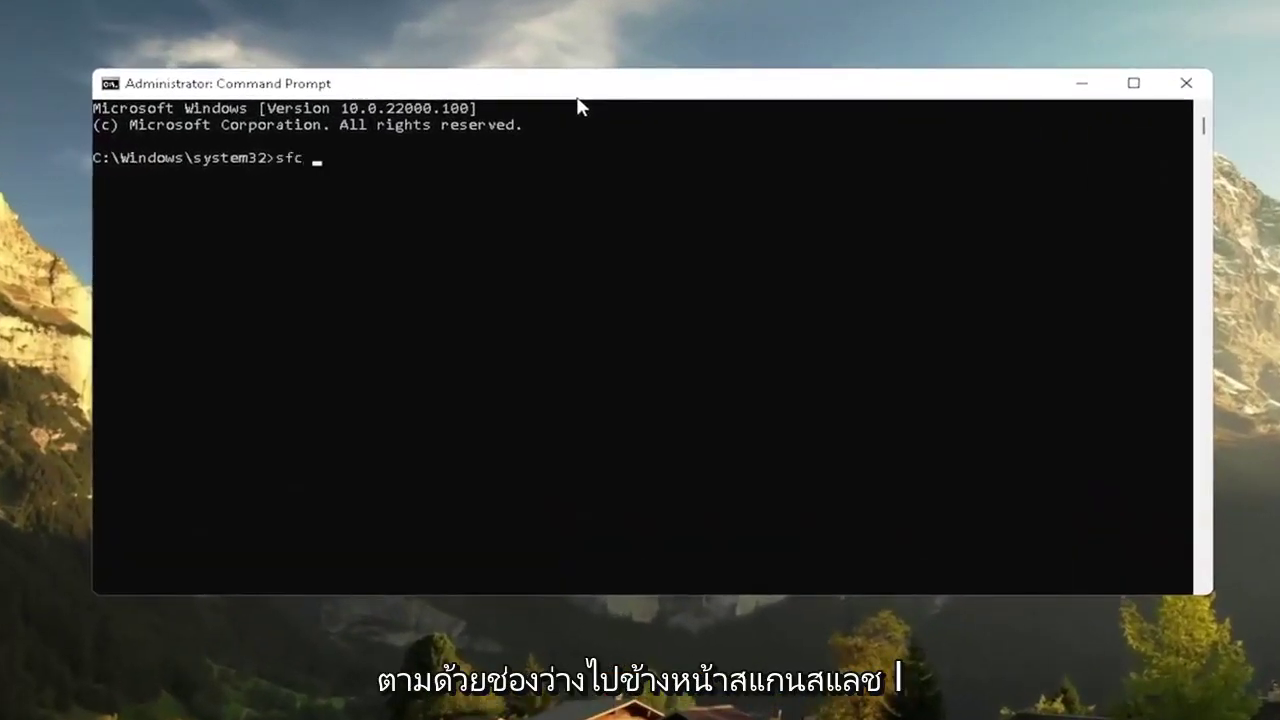
text( /scannow)
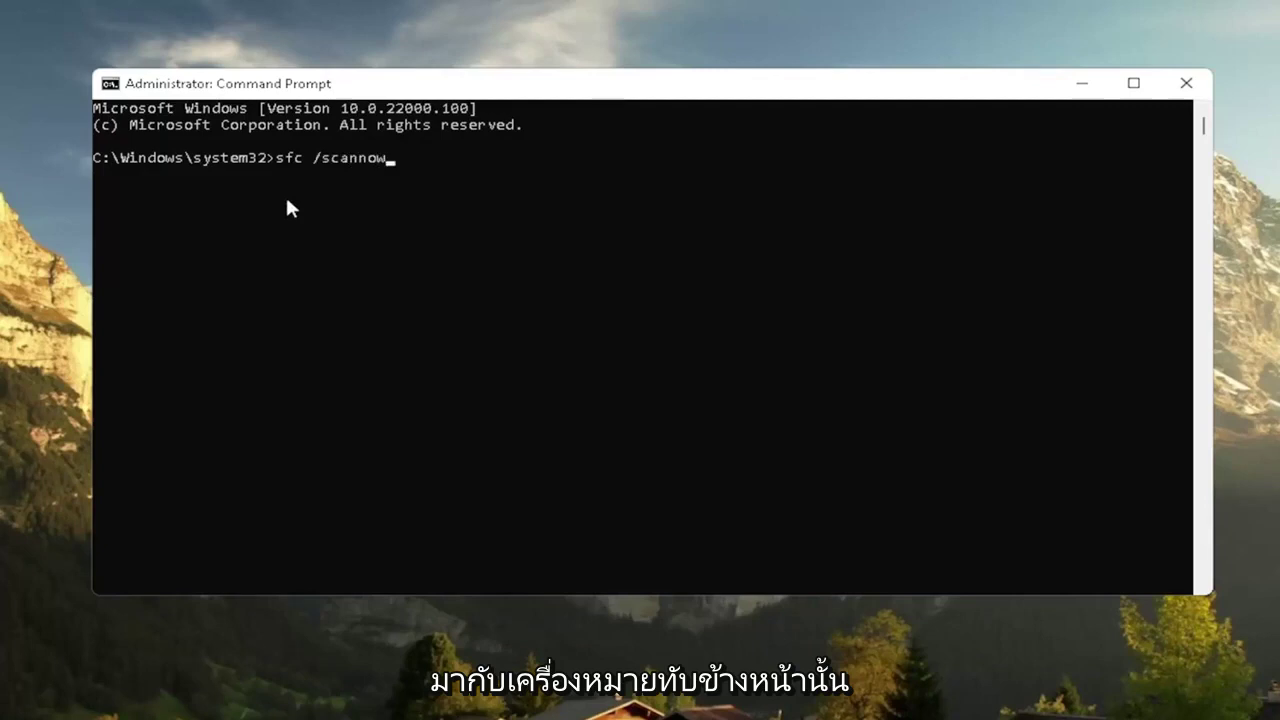
key(Return)
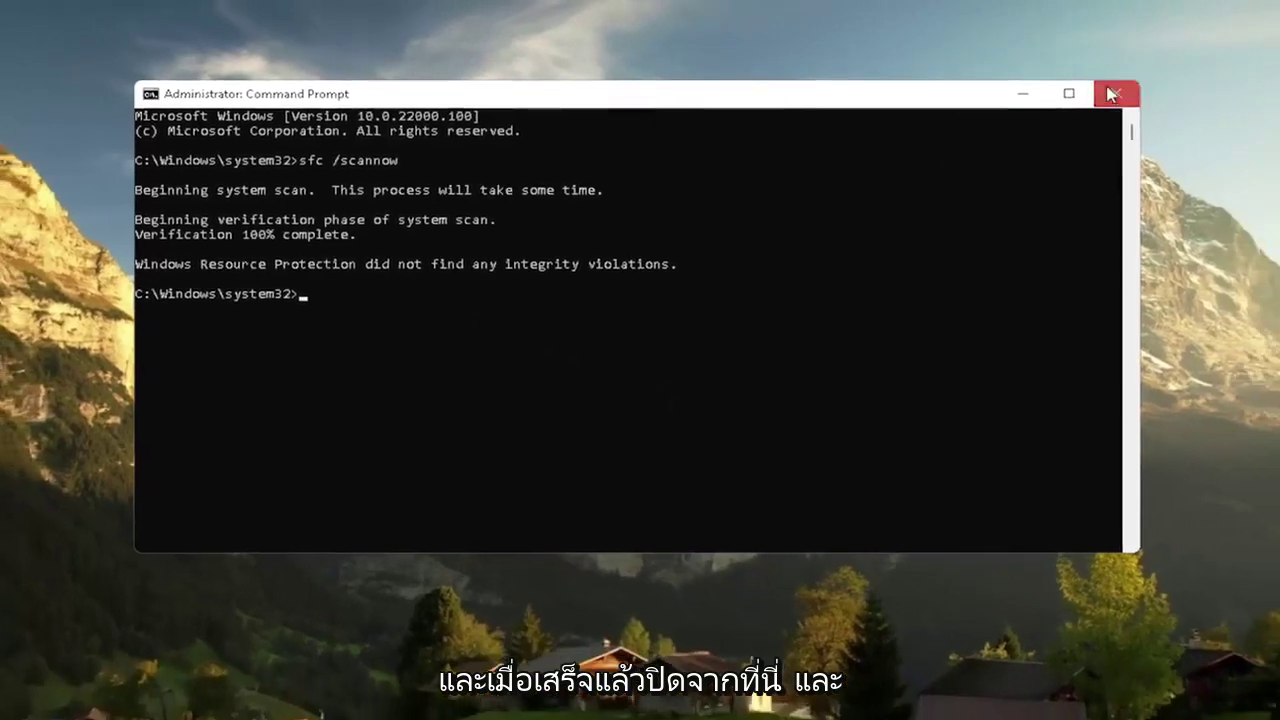
click(1110, 94)
- Bring up the system shortcuts containing the Shut down or sign out options
right_click(503, 700)
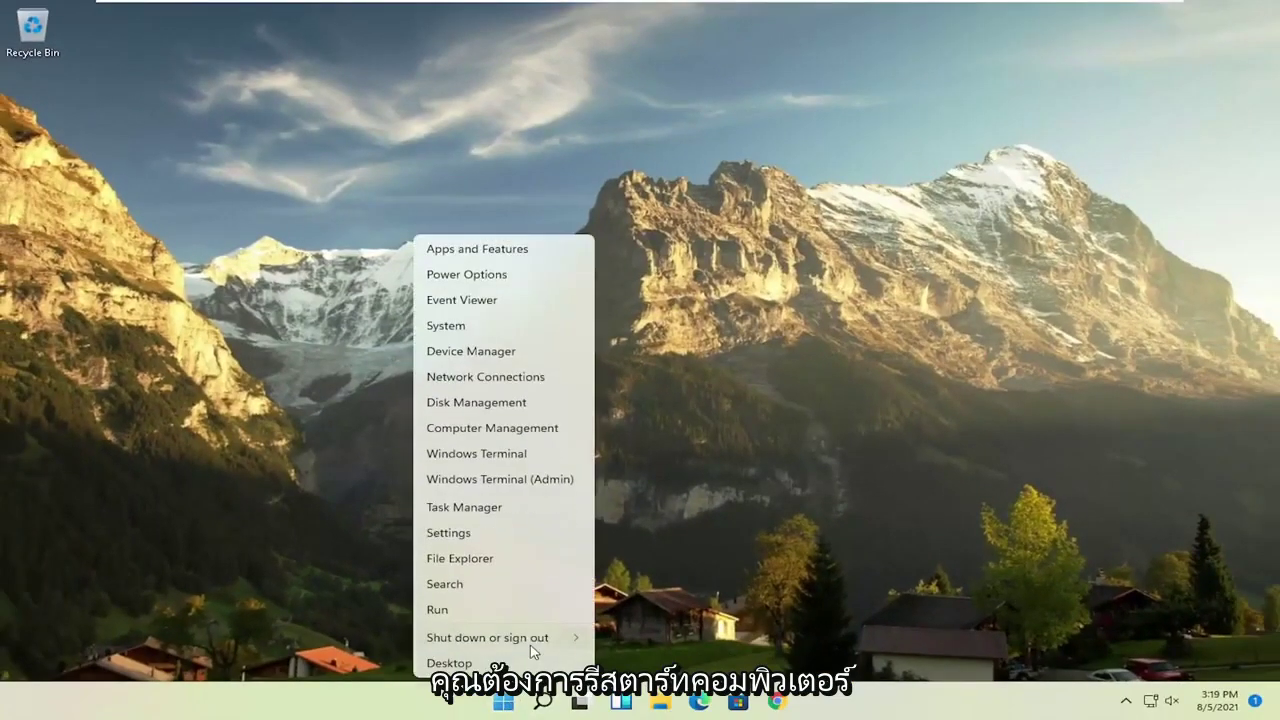